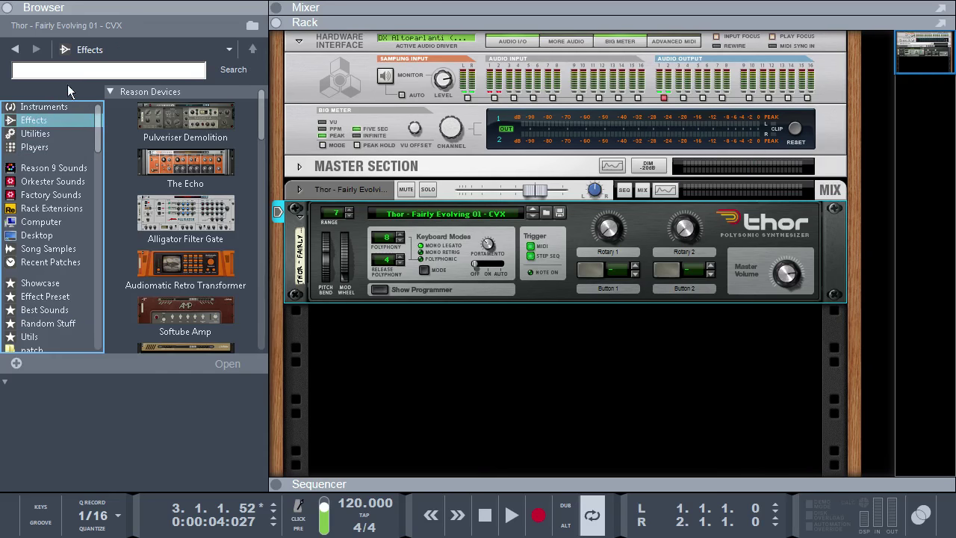
Find the Polar Dual Pitch Shifter by searching for "polar" and add it to the rack below the Thor synthesizer.
{"action": "left_click", "coordinate": [90, 71]}
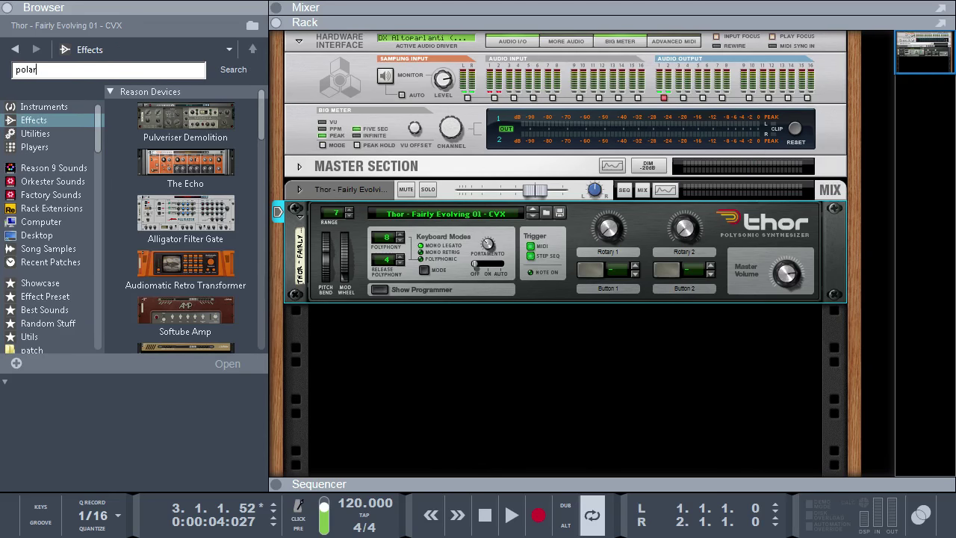
{"action": "key", "text": "Return"}
{"action": "left_click", "coordinate": [192, 142]}
{"action": "mouse_move", "coordinate": [192, 142]}
{"action": "left_mouse_down"}
{"action": "mouse_move", "coordinate": [393, 346]}
{"action": "mouse_move", "coordinate": [478, 357]}
{"action": "mouse_move", "coordinate": [476, 348]}
{"action": "left_mouse_up"}
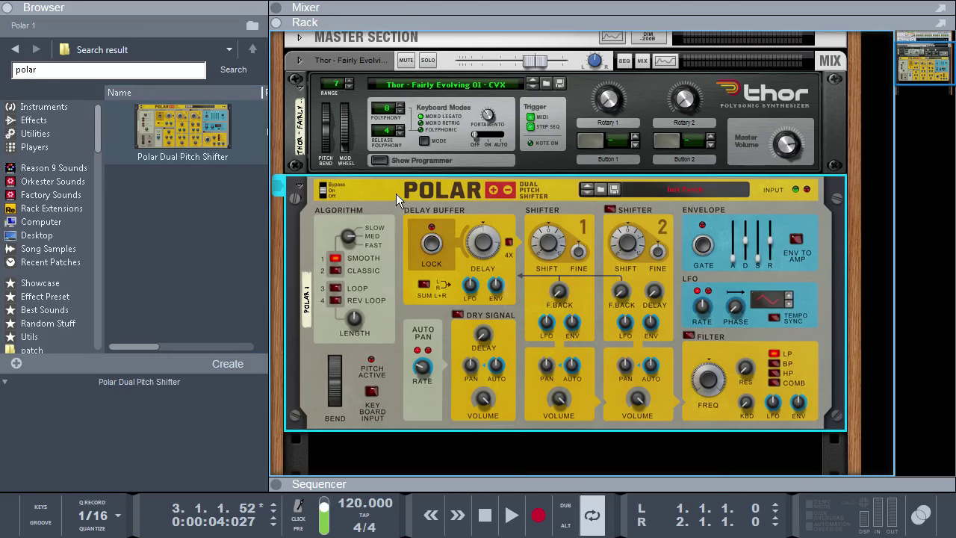
Combine the Polar device into a Combinator and enable Receive Notes for Polar 1 in the Combinator's programmer.
{"action": "right_click", "coordinate": [396, 193]}
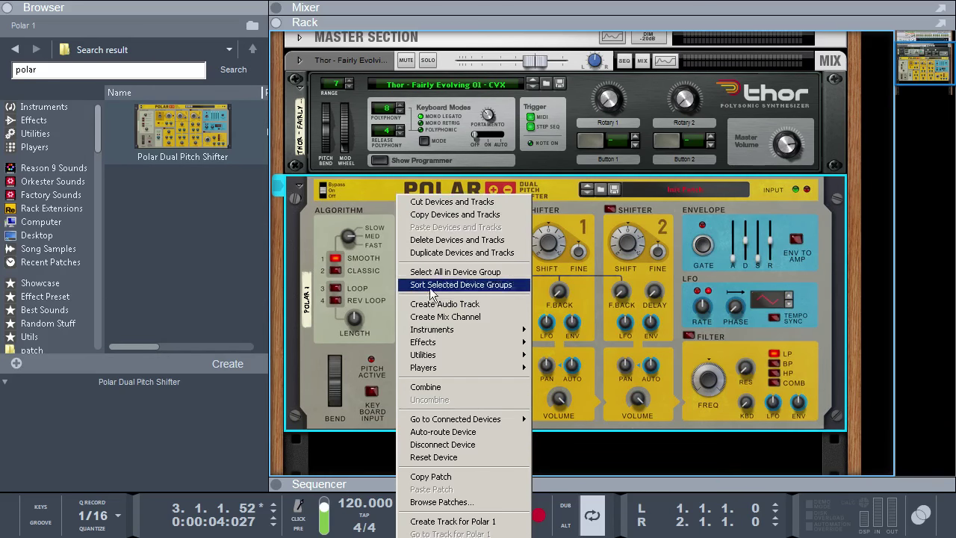
{"action": "left_click", "coordinate": [457, 388]}
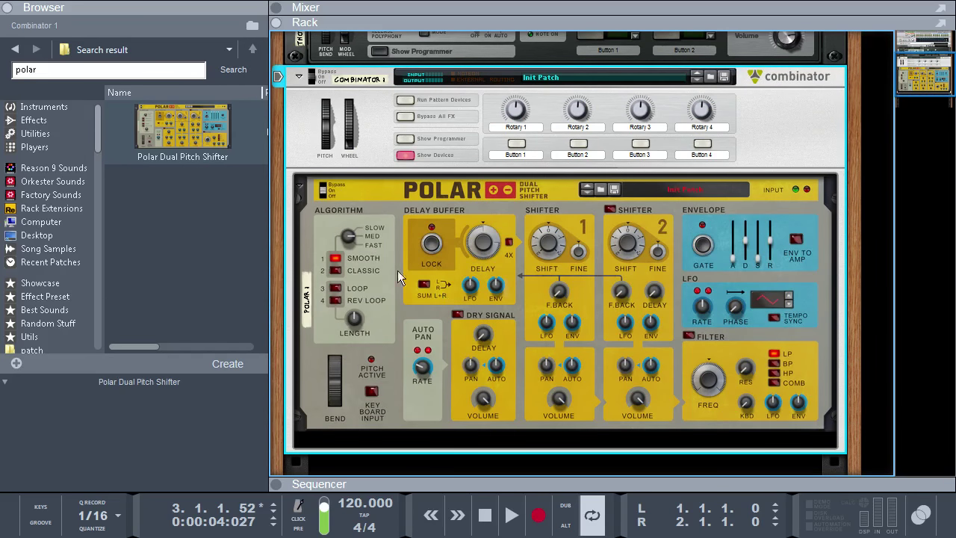
{"action": "left_click", "coordinate": [405, 139]}
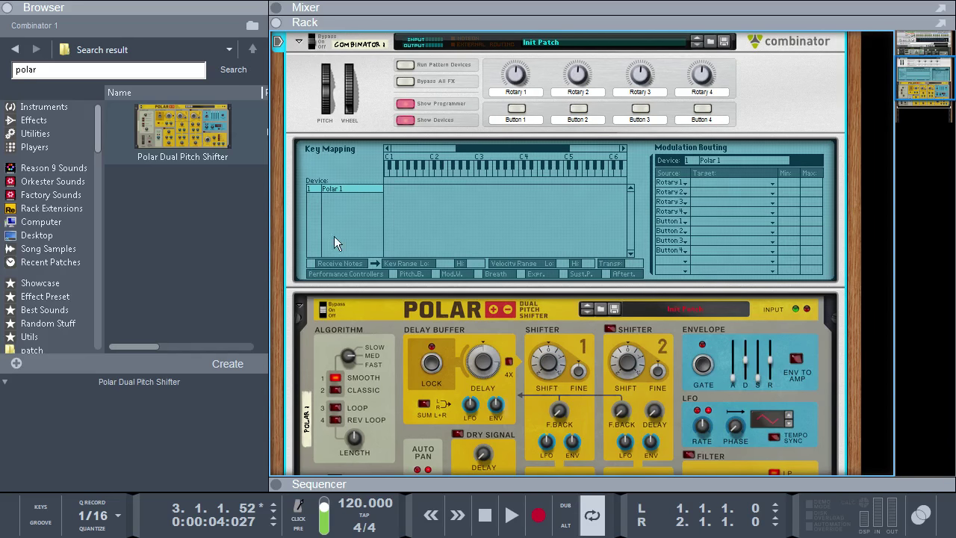
{"action": "left_click", "coordinate": [312, 263]}
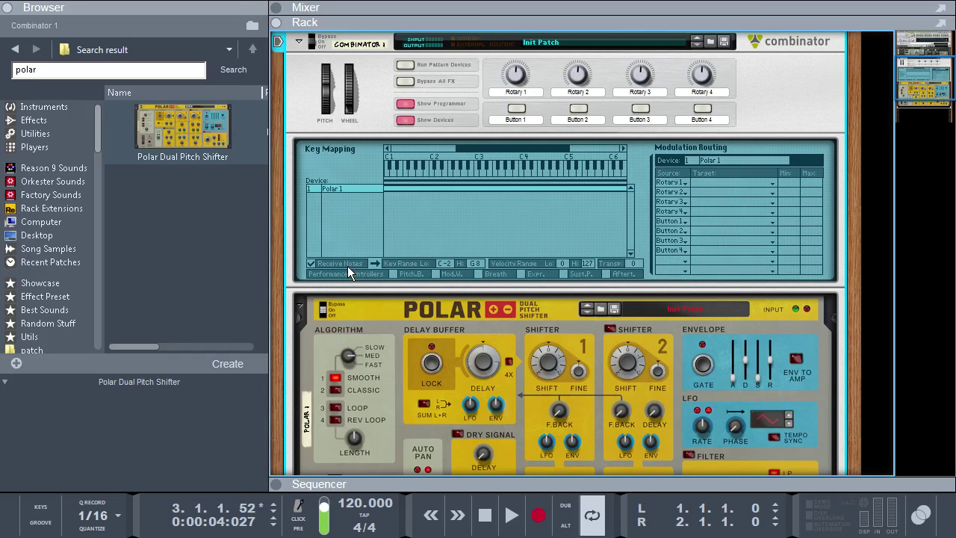
{"action": "left_click", "coordinate": [405, 103]}
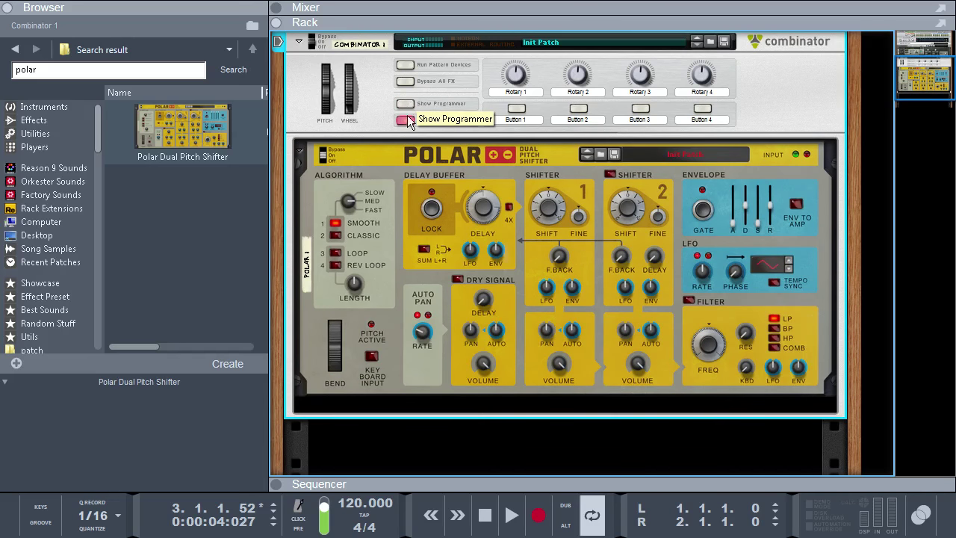
Configure Polar with Keyboard Input on, the Classic algorithm, the 4X delay buffer and the filter enabled as Comb type.
{"action": "scroll", "coordinate": [397, 261], "scroll_direction": "down", "scroll_amount": 2}
{"action": "left_click", "coordinate": [373, 312]}
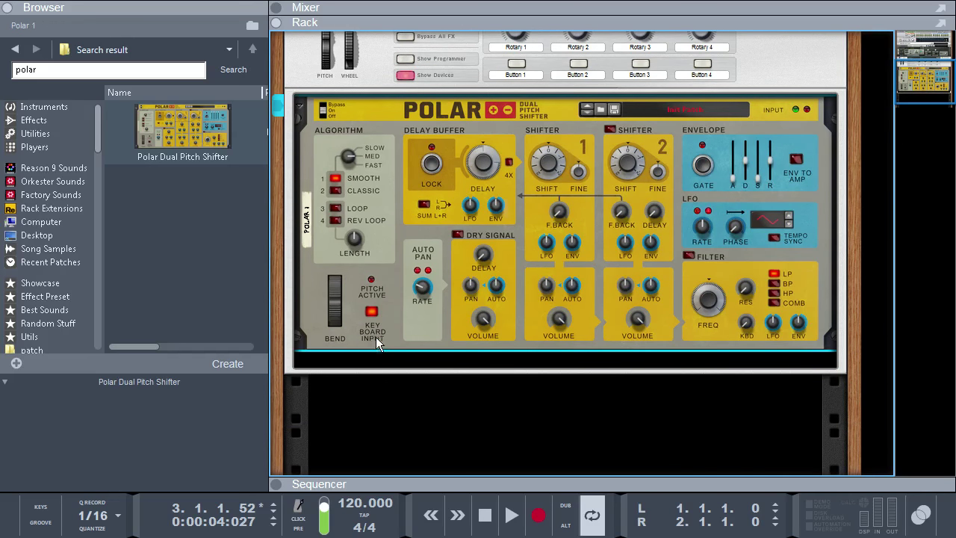
{"action": "left_click", "coordinate": [336, 190]}
{"action": "left_click", "coordinate": [776, 302]}
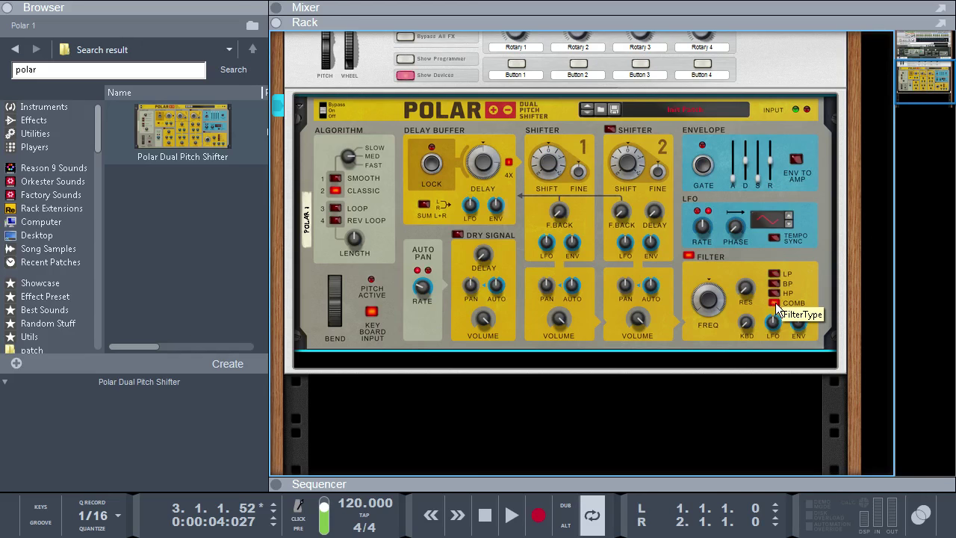
Rename the Combinator 1 track in the sequencer as "Polar Instrument".
{"action": "left_click_drag", "start_coordinate": [571, 488], "coordinate": [570, 37]}
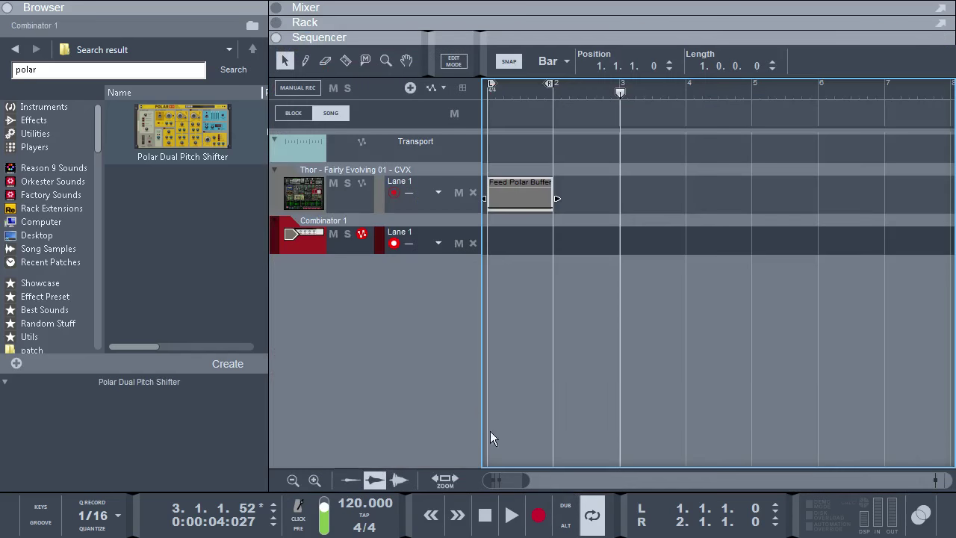
{"action": "double_click", "coordinate": [326, 218]}
{"action": "type", "text": "Pola"}
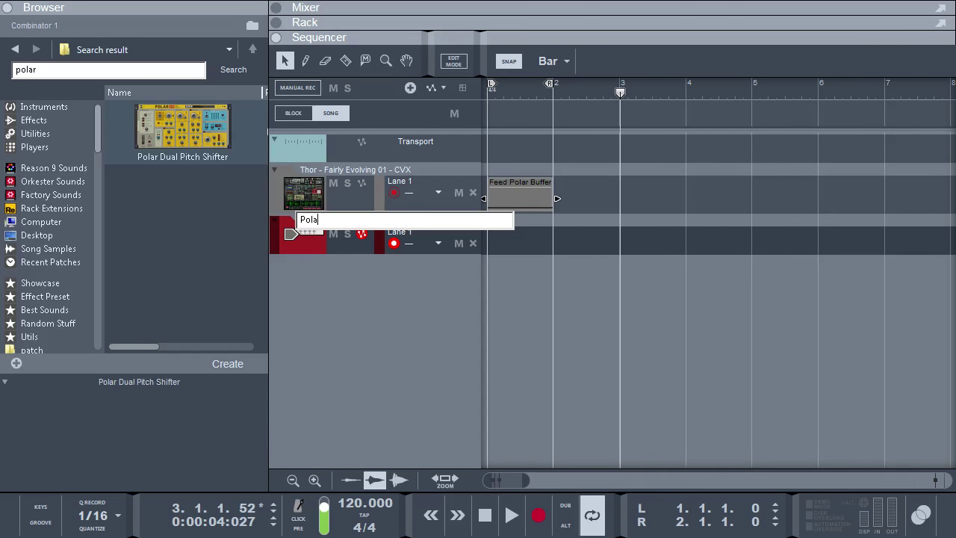
{"action": "type", "text": "r Instrument"}
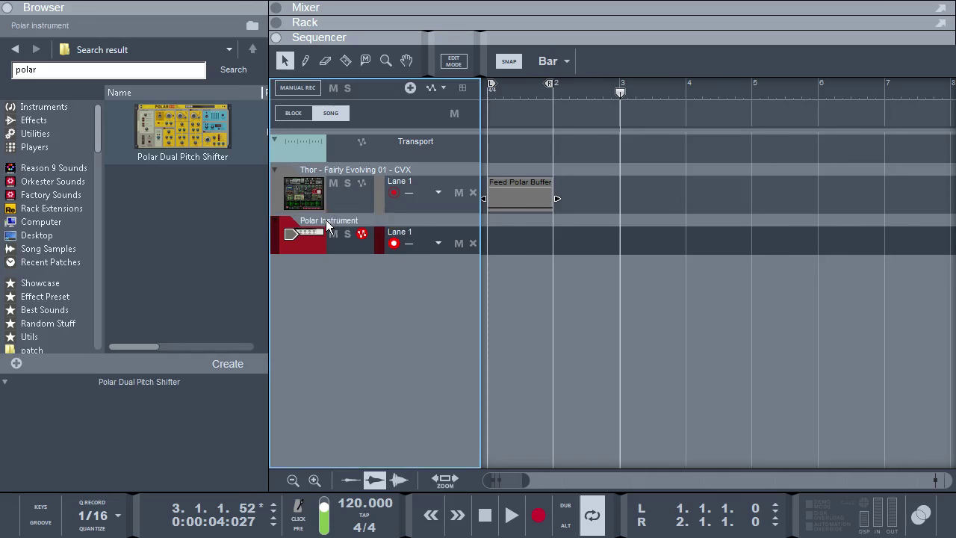
{"action": "key", "text": "Return"}
Create a one-bar clip at bar 2 on the Polar Instrument track and label it "Note For Players".
{"action": "double_click", "coordinate": [567, 236]}
{"action": "right_click", "coordinate": [587, 238]}
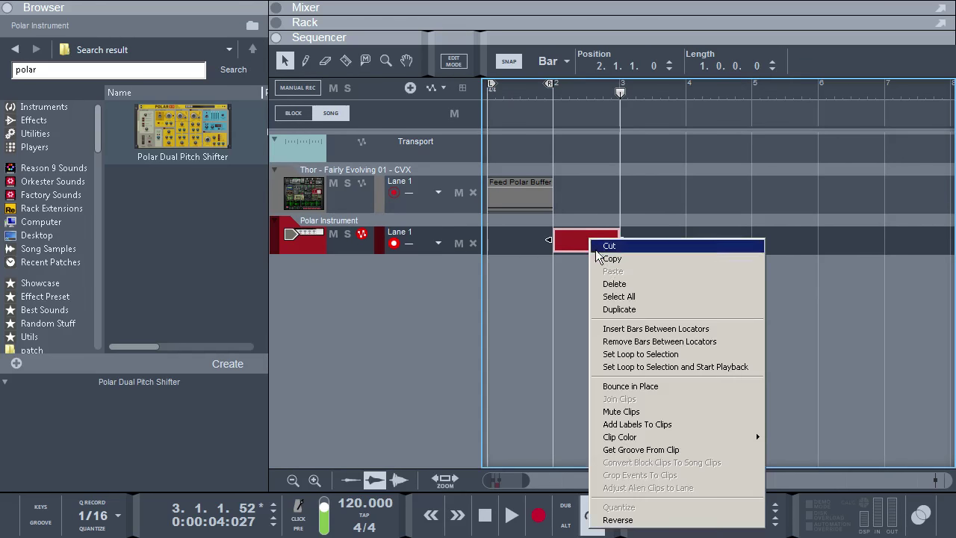
{"action": "left_click", "coordinate": [620, 426]}
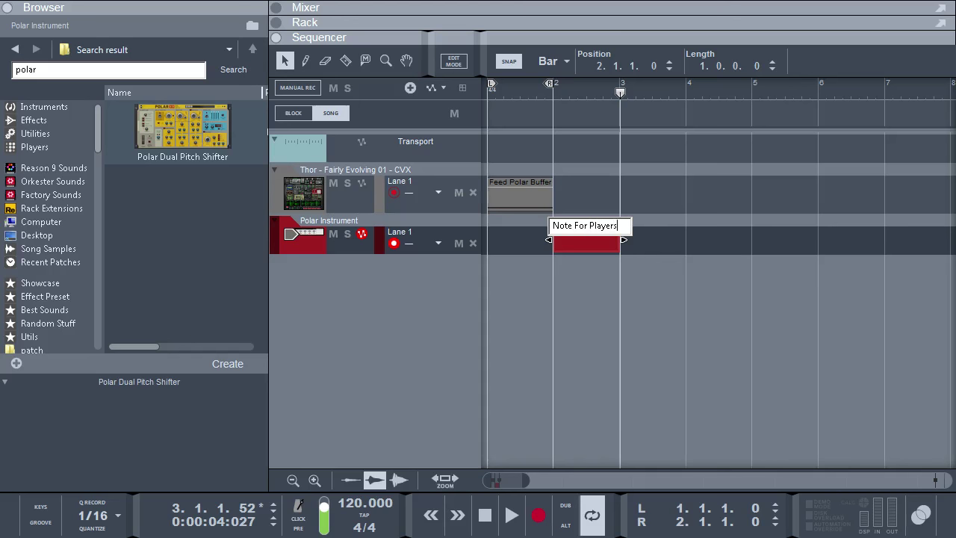
{"action": "type", "text": "Note For Players"}
{"action": "key", "text": "Return"}
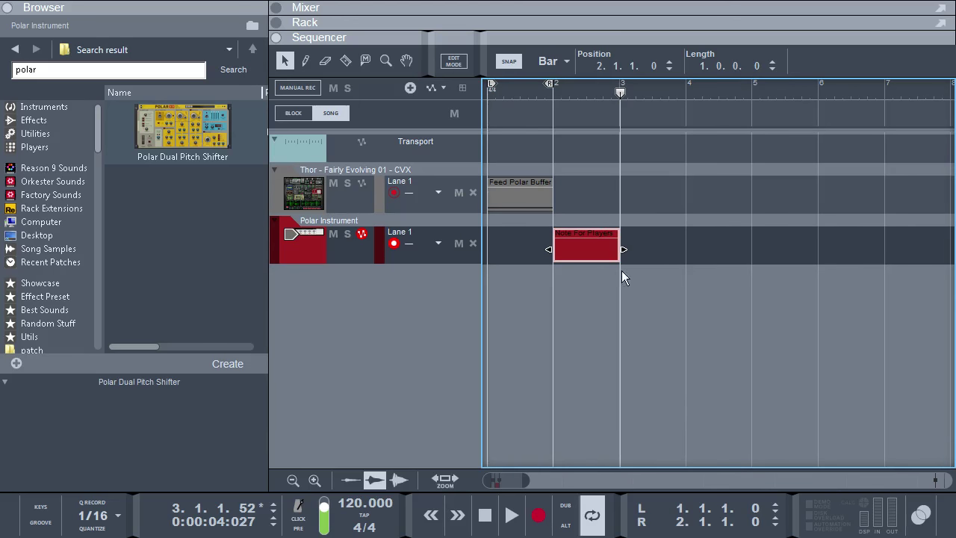
Add a one-bar C3 note at bar 2 in the Note For Players clip and duplicate it three times through bar 5.
{"action": "double_click", "coordinate": [575, 247]}
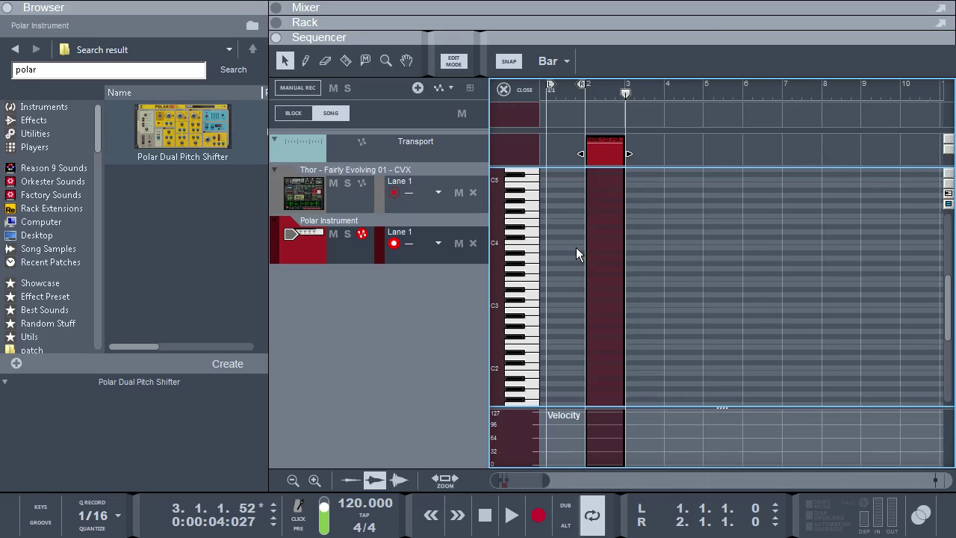
{"action": "left_click", "coordinate": [599, 305], "text": "alt"}
{"action": "key", "text": "ctrl+d"}
{"action": "key", "text": "ctrl+d"}
{"action": "key", "text": "ctrl+d"}
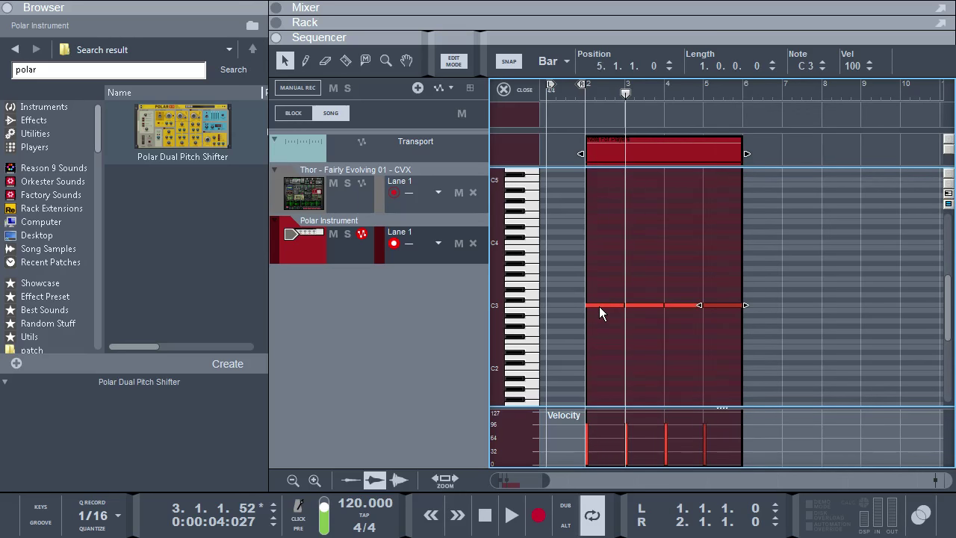
Move the second note to G#3, the third to F3 and the fourth to A#2, and close the clip editor.
{"action": "left_click_drag", "start_coordinate": [656, 304], "coordinate": [648, 263]}
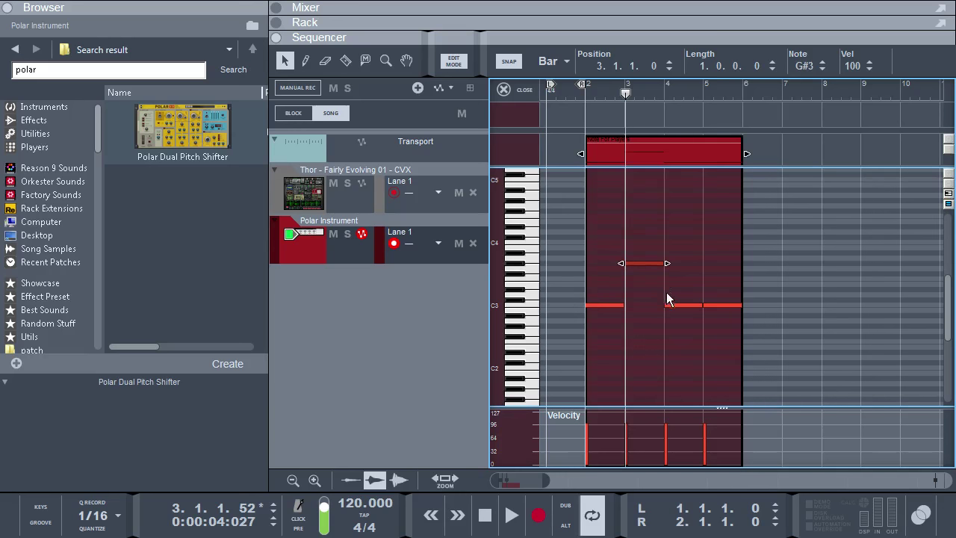
{"action": "left_click_drag", "start_coordinate": [679, 308], "coordinate": [715, 314]}
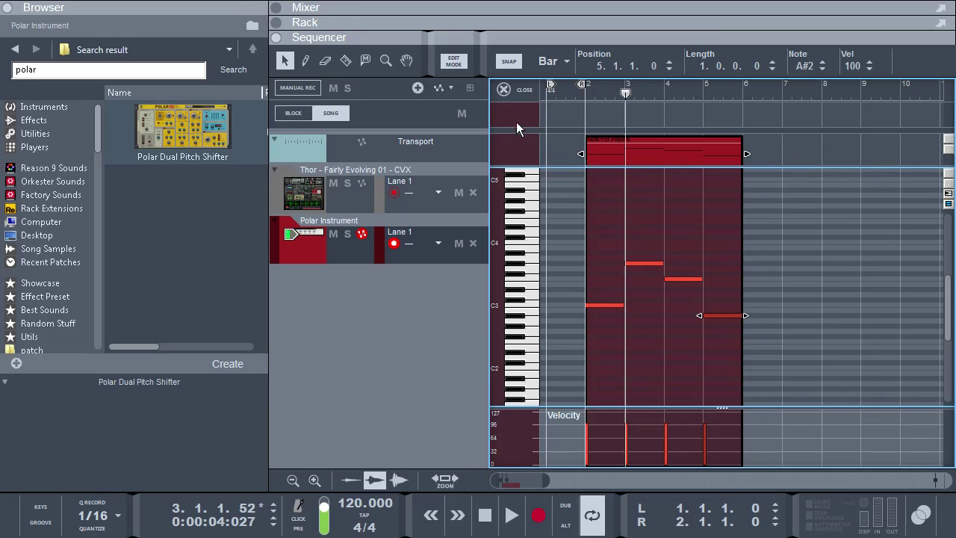
{"action": "left_click", "coordinate": [505, 91]}
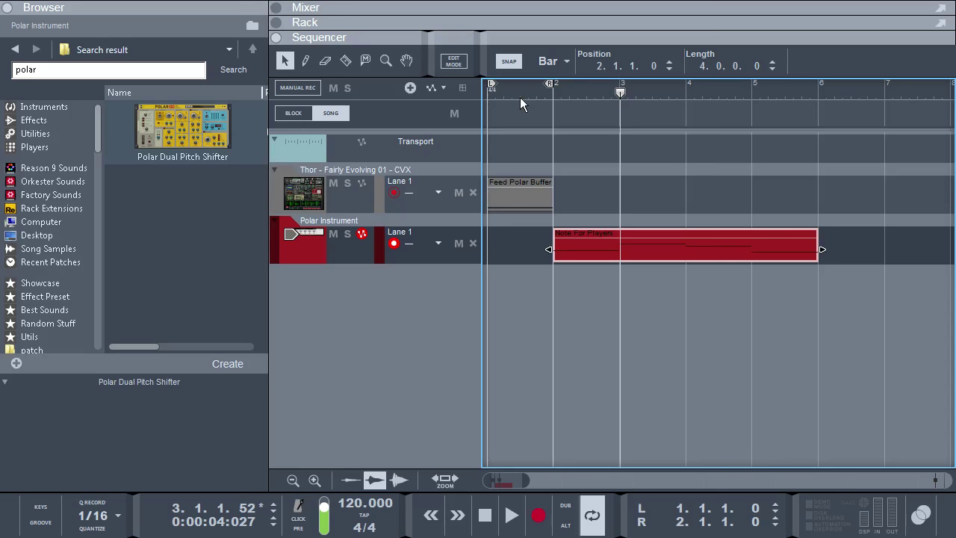
Set the right loop locator to bar 6 and create an automation lane for Polar's Lock button.
{"action": "left_click", "coordinate": [815, 97], "text": "alt"}
{"action": "left_click_drag", "start_coordinate": [586, 39], "coordinate": [560, 272]}
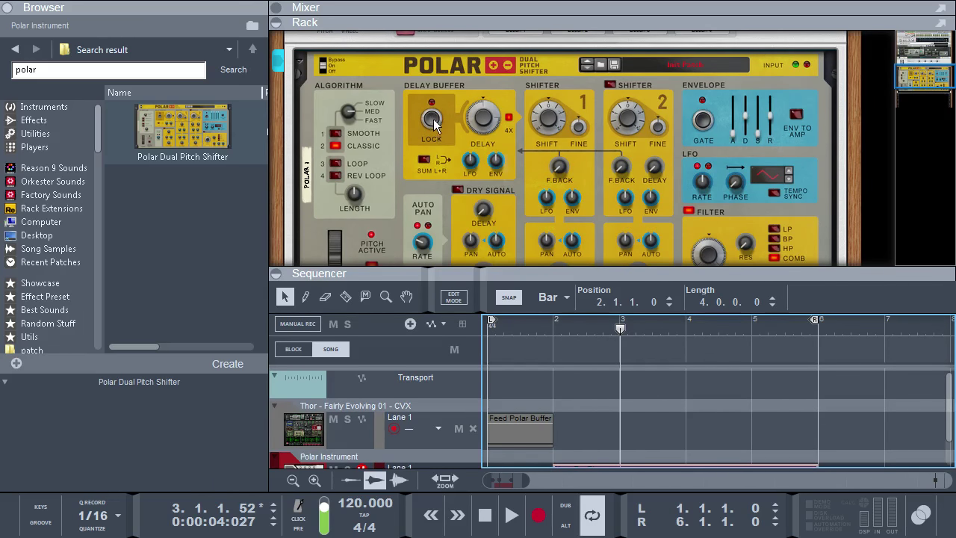
{"action": "right_click", "coordinate": [433, 121]}
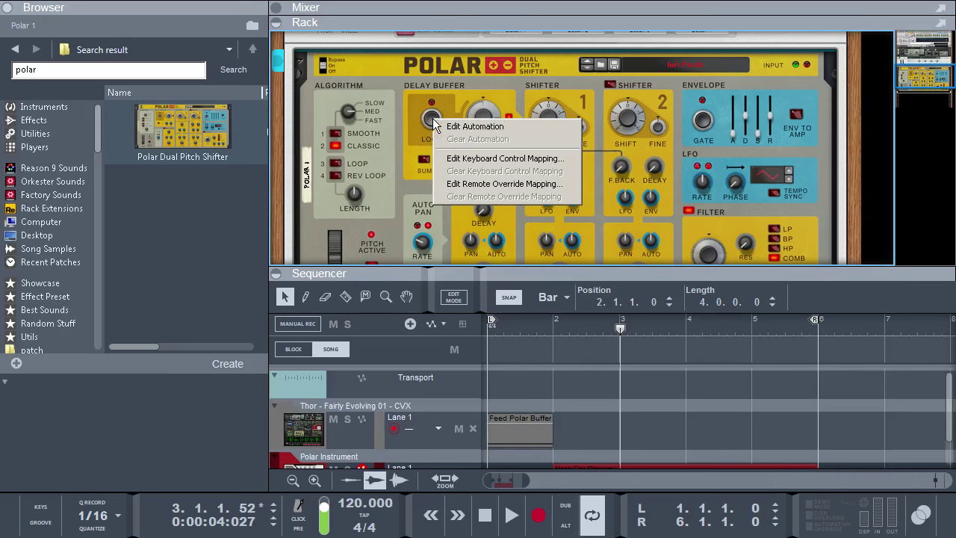
{"action": "left_click", "coordinate": [545, 132]}
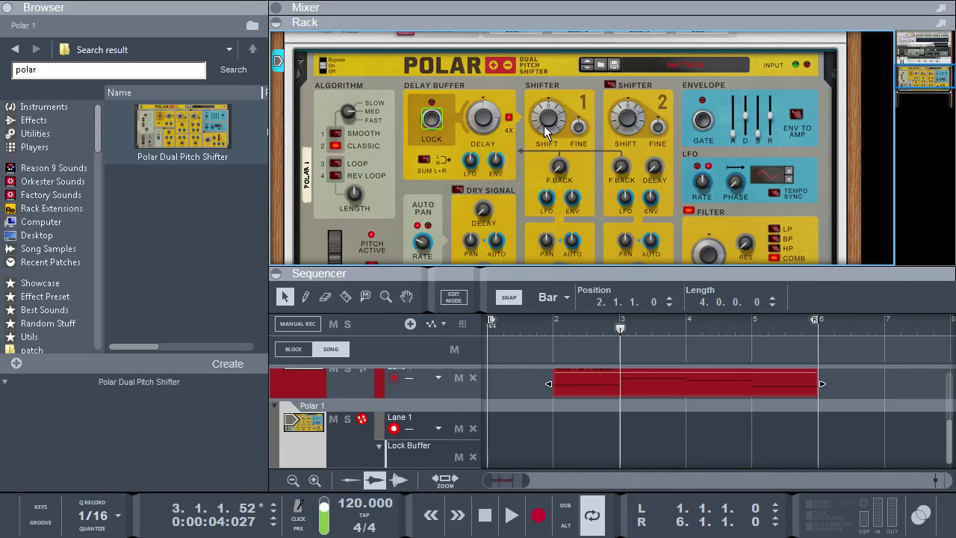
Draw a four-bar automation clip from bar 2 to bar 6 on the Lock Buffer lane and label it "Engage Polar Buffer".
{"action": "left_click", "coordinate": [565, 459]}
{"action": "left_click_drag", "start_coordinate": [566, 457], "coordinate": [769, 446]}
{"action": "right_click", "coordinate": [771, 451]}
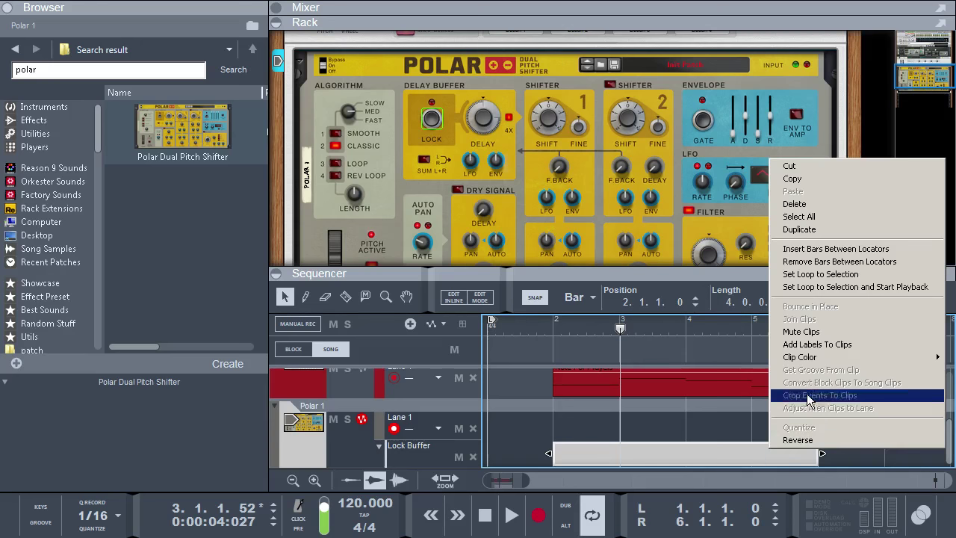
{"action": "left_click", "coordinate": [817, 344]}
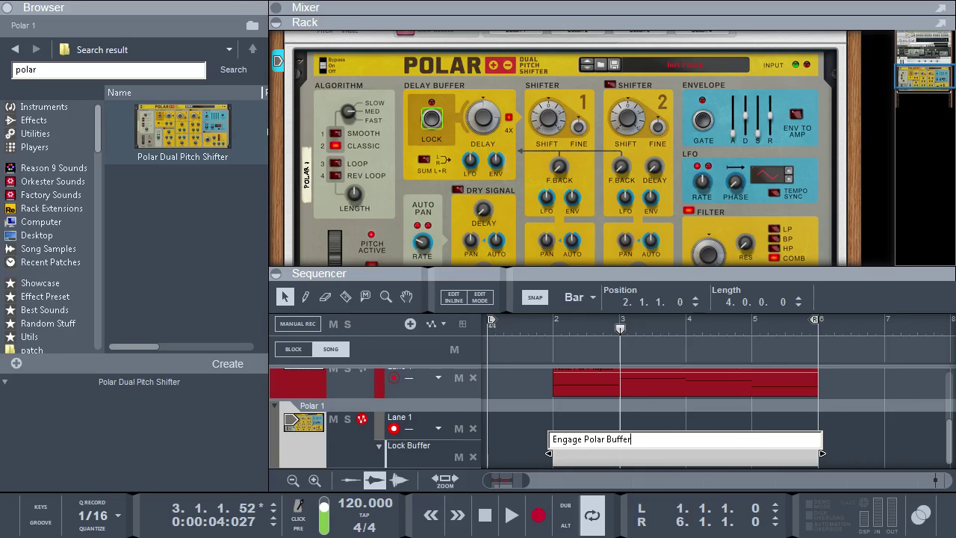
{"action": "key", "text": "Return"}
Set the Lock Buffer automation to on throughout the Engage Polar Buffer clip and close the clip.
{"action": "double_click", "coordinate": [629, 453]}
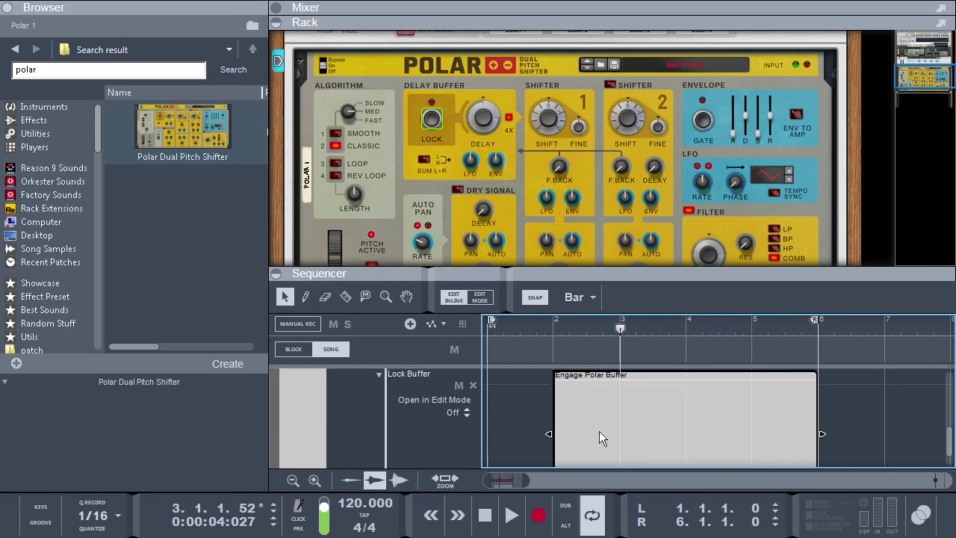
{"action": "double_click", "coordinate": [560, 384]}
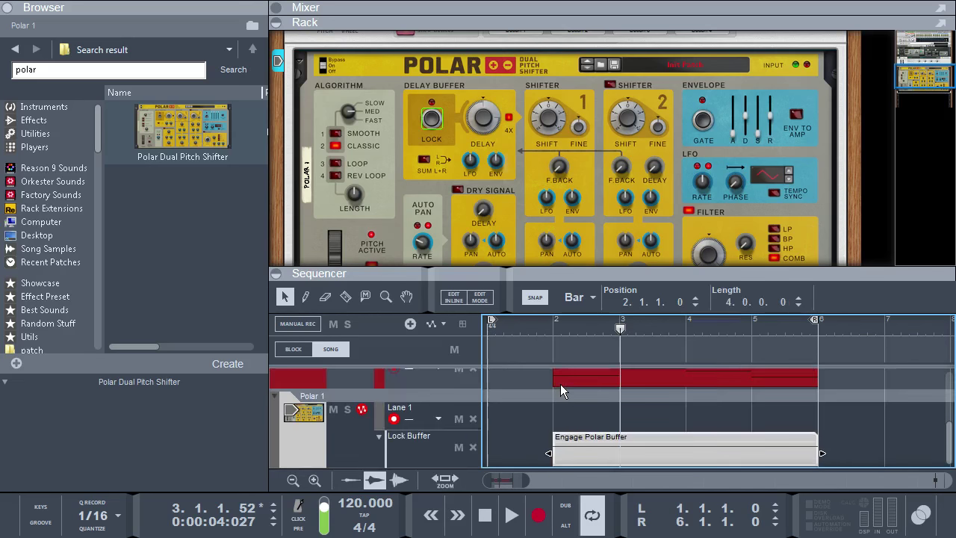
Play the song from the start with the tracks in view and set the left loop locator to bar 2.
{"action": "left_click", "coordinate": [485, 515]}
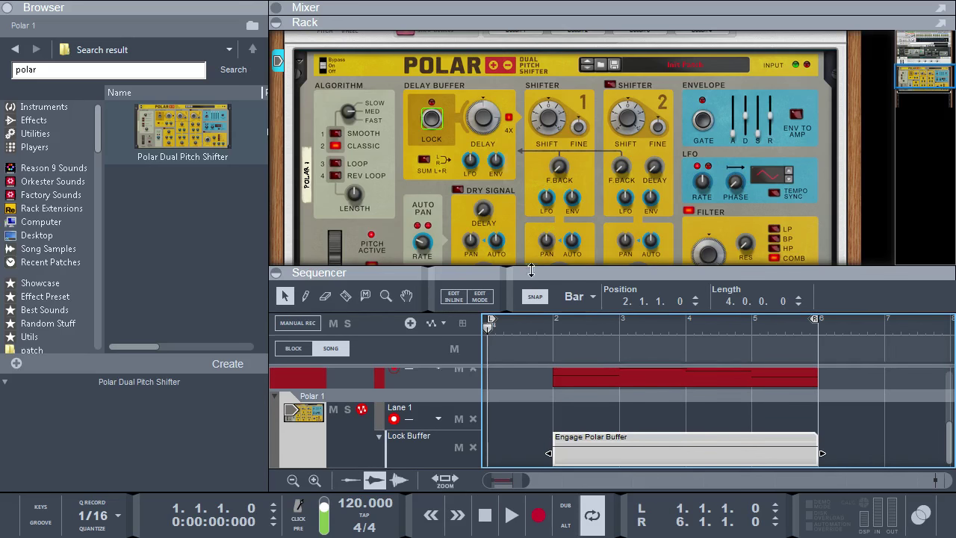
{"action": "left_click_drag", "start_coordinate": [530, 279], "coordinate": [531, 211]}
{"action": "left_click", "coordinate": [512, 514]}
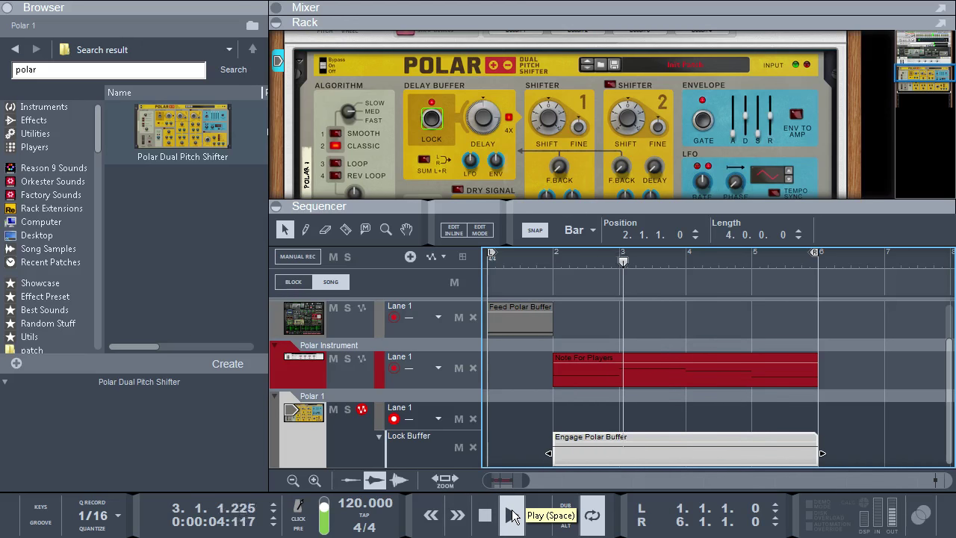
{"action": "left_click", "coordinate": [553, 265], "text": "alt"}
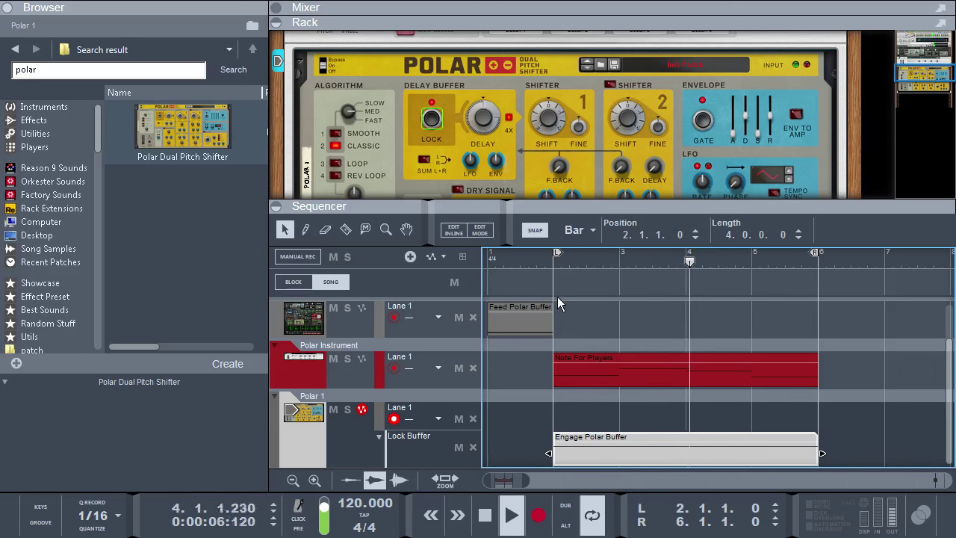
Audition different buffer positions with Polar's Delay knob during playback, return it to 0 ms, and stop at the song start.
{"action": "left_click", "coordinate": [483, 121]}
{"action": "left_click_drag", "start_coordinate": [483, 124], "coordinate": [480, 97]}
{"action": "scroll", "coordinate": [651, 126], "scroll_direction": "down", "scroll_amount": 3}
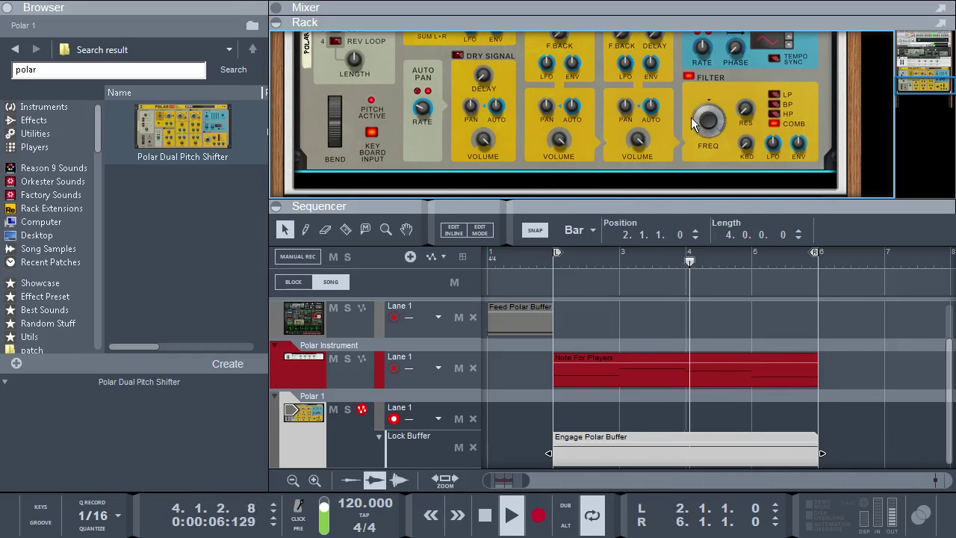
{"action": "scroll", "coordinate": [642, 75], "scroll_direction": "up", "scroll_amount": 3}
{"action": "mouse_move", "coordinate": [484, 120]}
{"action": "left_mouse_down"}
{"action": "mouse_move", "coordinate": [473, 79]}
{"action": "mouse_move", "coordinate": [471, 110]}
{"action": "left_mouse_up"}
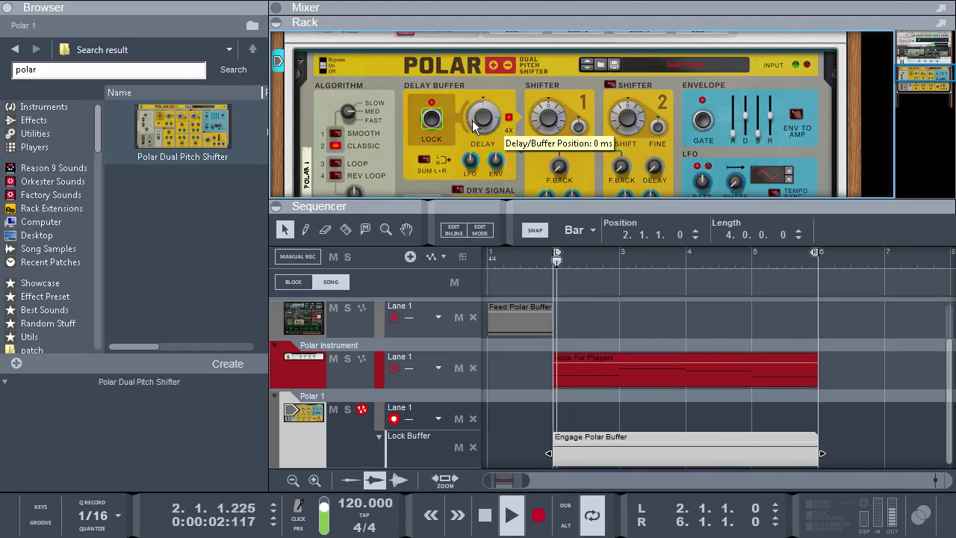
{"action": "double_click", "coordinate": [485, 515]}
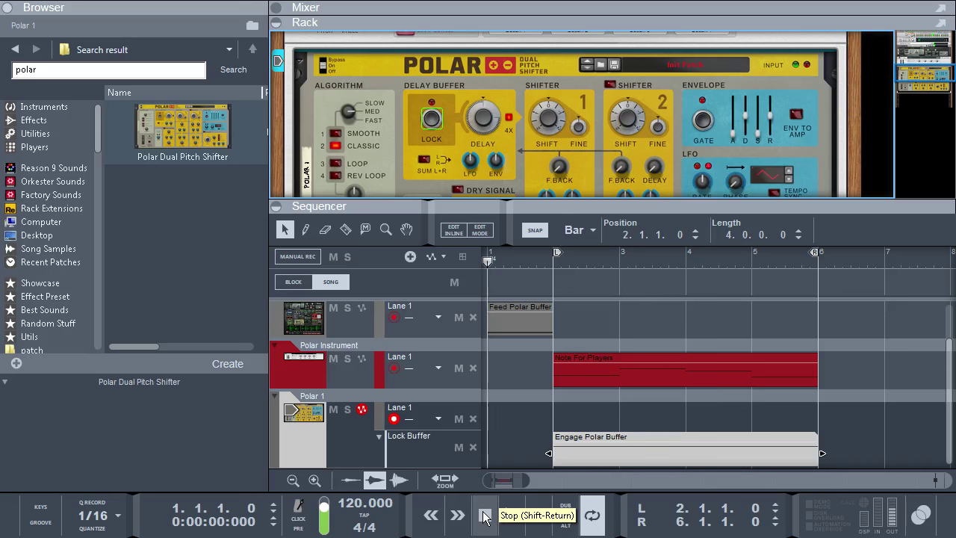
Create automation lanes for Polar's Delay/Buffer Position and filter frequency knobs.
{"action": "right_click", "coordinate": [486, 118]}
{"action": "left_click", "coordinate": [554, 125]}
{"action": "scroll", "coordinate": [686, 147], "scroll_direction": "down", "scroll_amount": 3}
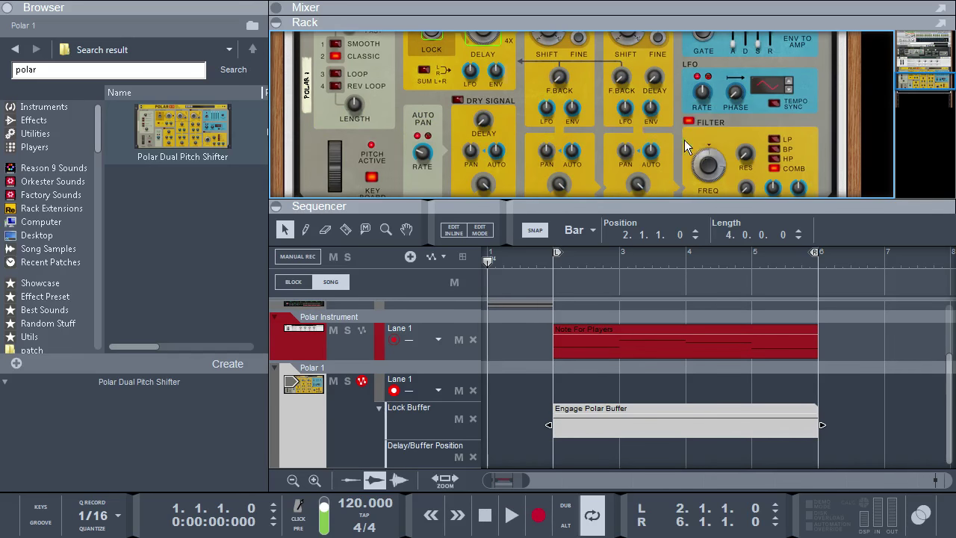
{"action": "right_click", "coordinate": [708, 162]}
{"action": "left_click", "coordinate": [747, 175]}
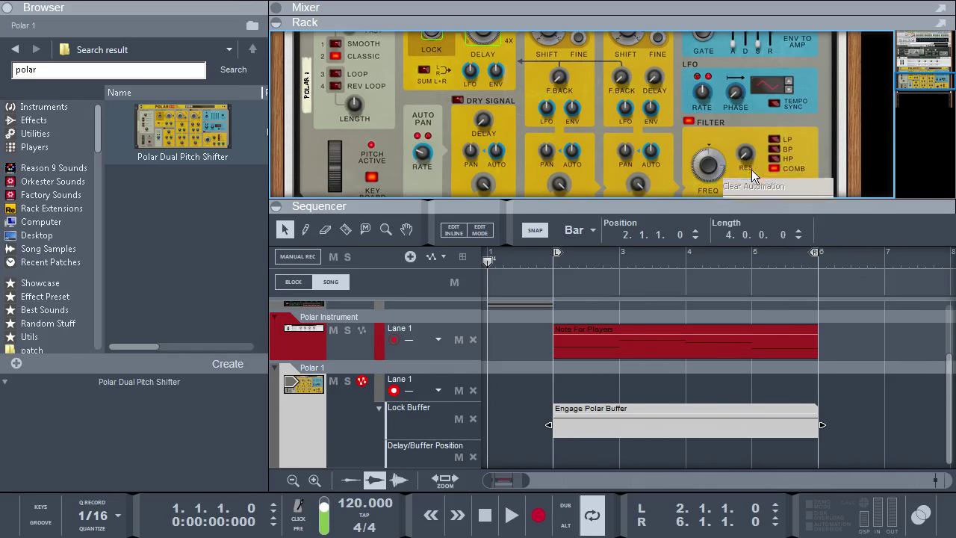
Draw a Delay/Buffer Position automation clip from bar 2 to bar 6 that rises from 0 ms to 400 ms.
{"action": "key", "text": "F6"}
{"action": "left_click_drag", "start_coordinate": [594, 355], "coordinate": [763, 348]}
{"action": "double_click", "coordinate": [764, 351]}
{"action": "left_click_drag", "start_coordinate": [554, 424], "coordinate": [547, 444]}
{"action": "mouse_move", "coordinate": [827, 335]}
{"action": "left_mouse_down"}
{"action": "mouse_move", "coordinate": [807, 346]}
{"action": "mouse_move", "coordinate": [821, 326]}
{"action": "left_mouse_up"}
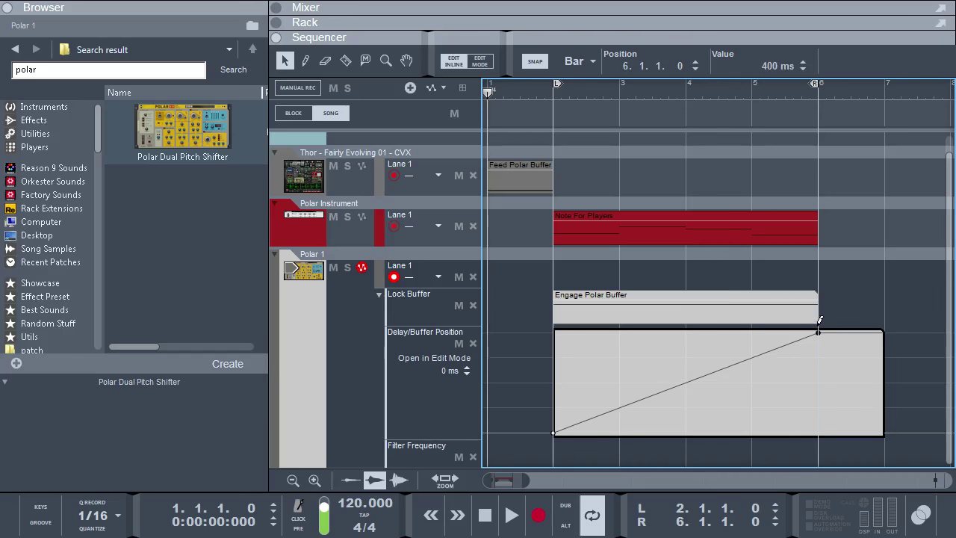
{"action": "double_click", "coordinate": [770, 366]}
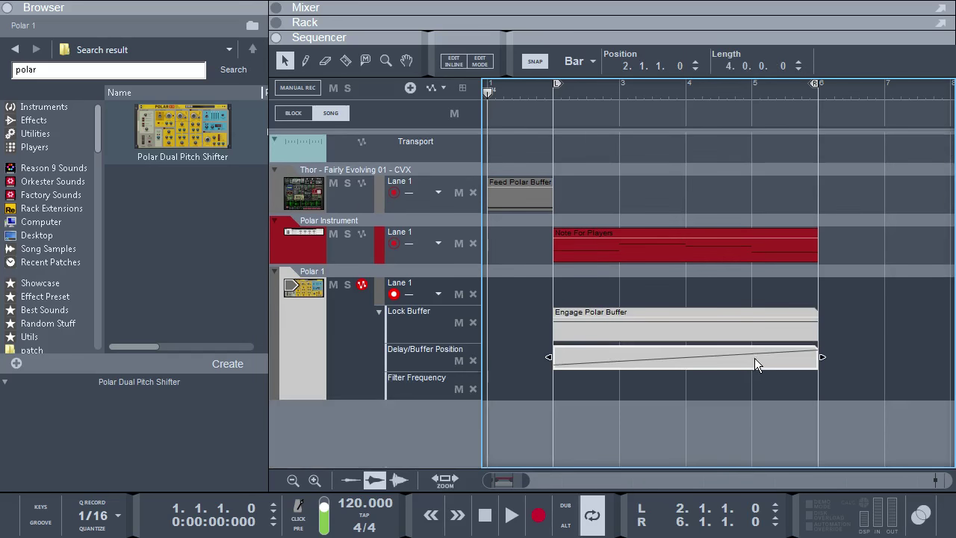
Duplicate the Delay/Buffer Position clip to bar 6 and reverse the copy so its ramp falls.
{"action": "key", "text": "ctrl+d"}
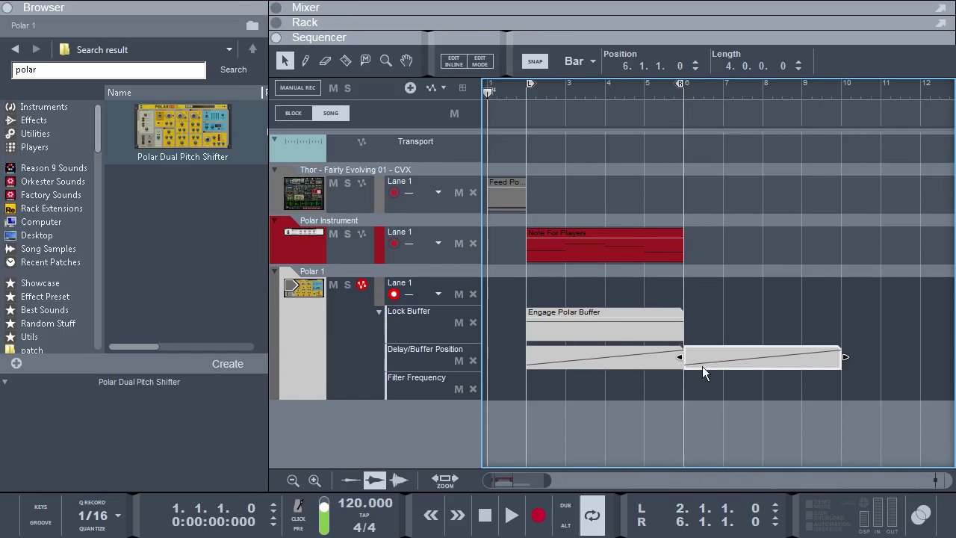
{"action": "right_click", "coordinate": [762, 364]}
{"action": "left_click", "coordinate": [784, 354]}
Join the rising and falling Delay/Buffer Position clips into one eight-bar clip.
{"action": "left_click", "coordinate": [635, 361], "text": "shift"}
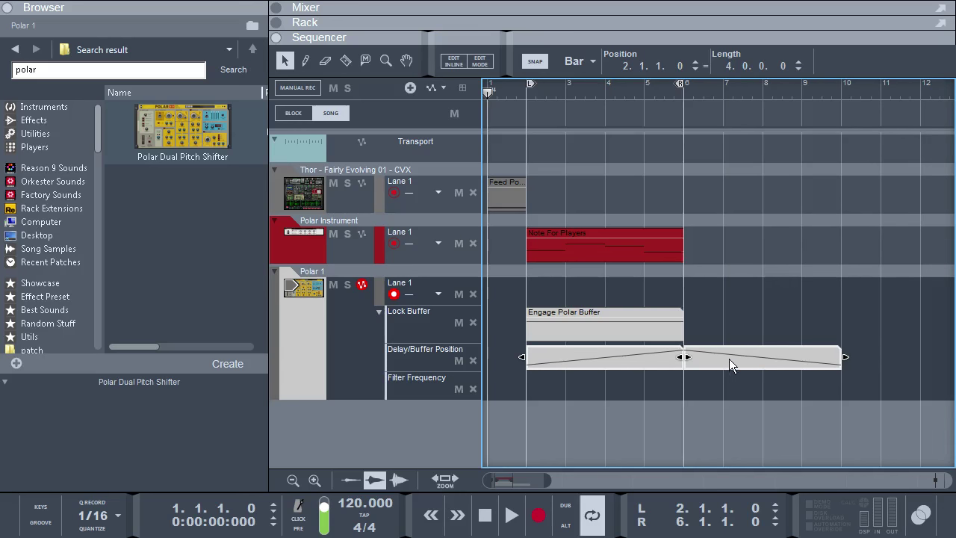
{"action": "right_click", "coordinate": [729, 360]}
{"action": "left_click", "coordinate": [756, 227]}
{"action": "key", "text": "h"}
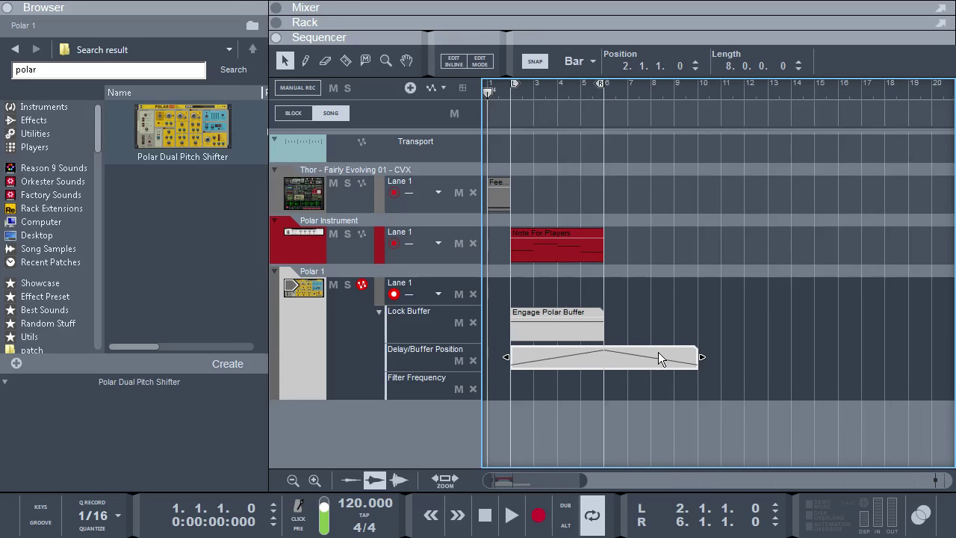
Repeat the joined automation clip from bar 10 and stretch another copy on the Filter Frequency lane across bars 2 to 18.
{"action": "key", "text": "ctrl+d"}
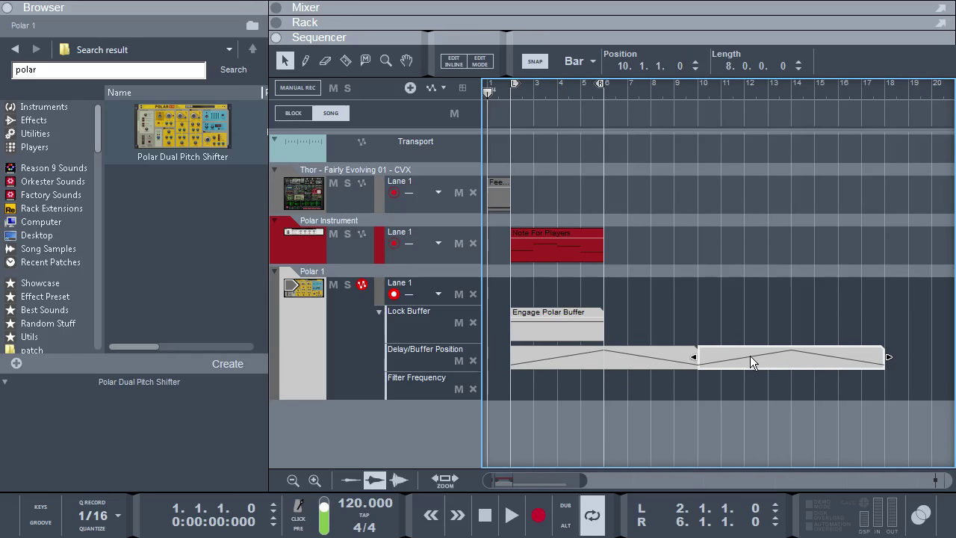
{"action": "left_click_drag", "start_coordinate": [750, 356], "coordinate": [750, 373]}
{"action": "left_click", "coordinate": [694, 387]}
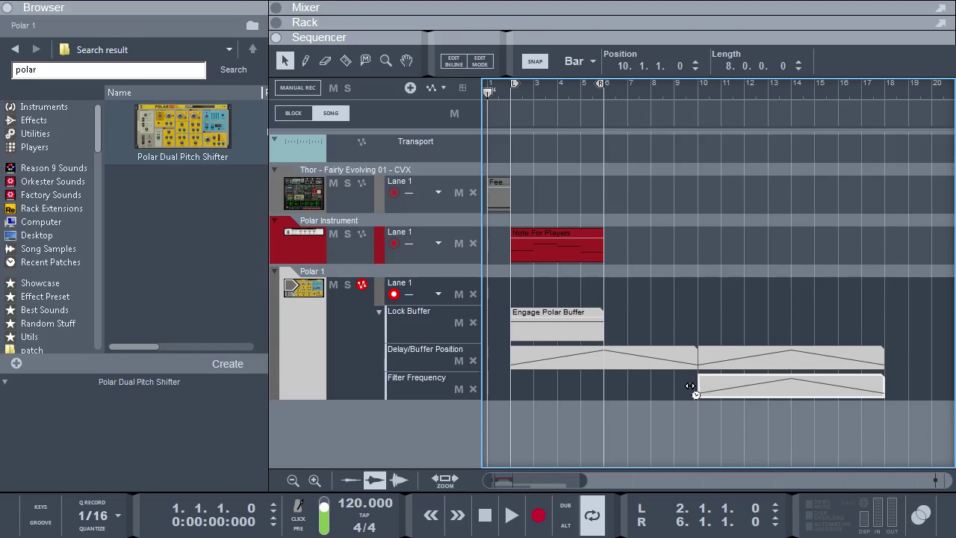
{"action": "left_click_drag", "start_coordinate": [696, 386], "coordinate": [512, 384]}
Extend the Engage Polar Buffer clip to bar 18 and duplicate the Note For Players clip three times to match.
{"action": "left_click_drag", "start_coordinate": [604, 330], "coordinate": [885, 312]}
{"action": "left_click", "coordinate": [550, 243]}
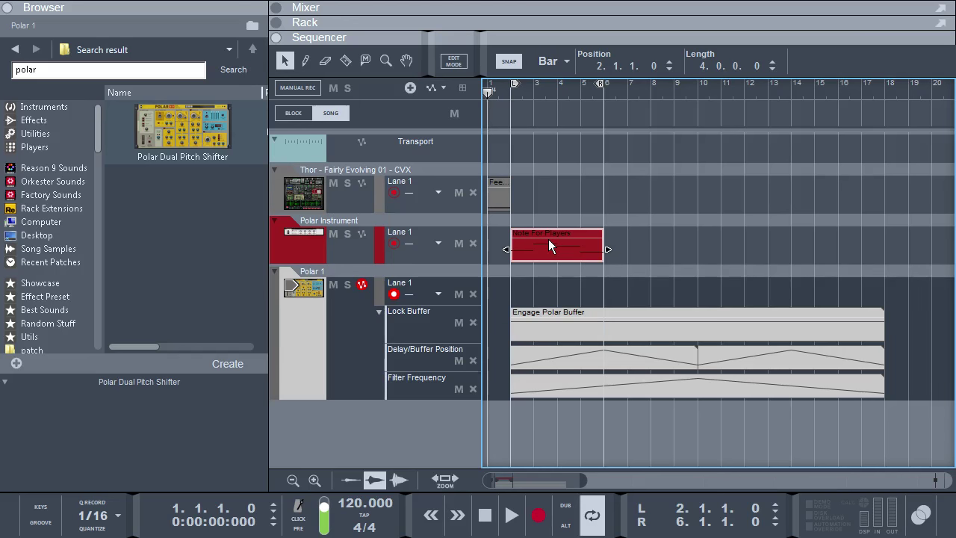
{"action": "key", "text": "ctrl+d"}
{"action": "key", "text": "ctrl+d"}
{"action": "key", "text": "ctrl+d"}
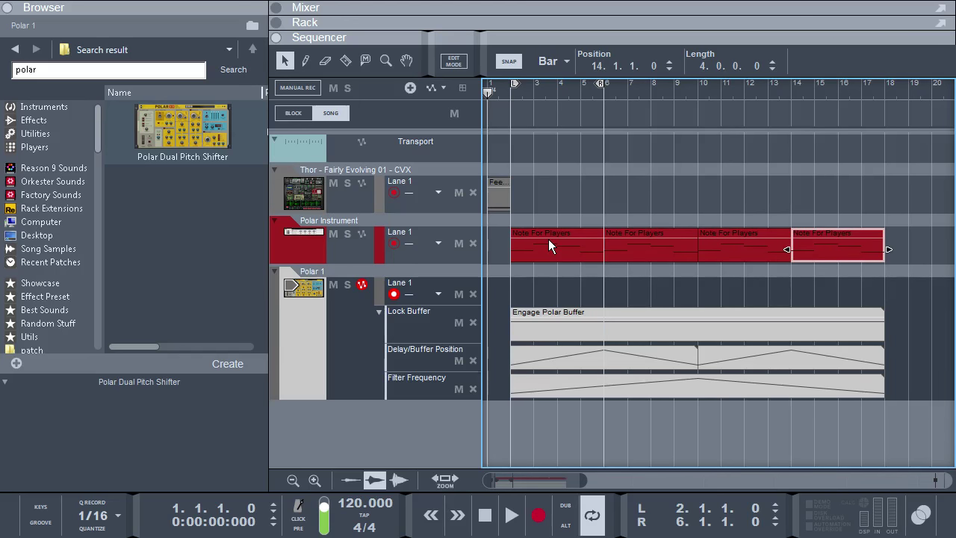
Move the right loop locator to bar 18 and play the song from the start.
{"action": "left_click", "coordinate": [881, 93], "text": "alt"}
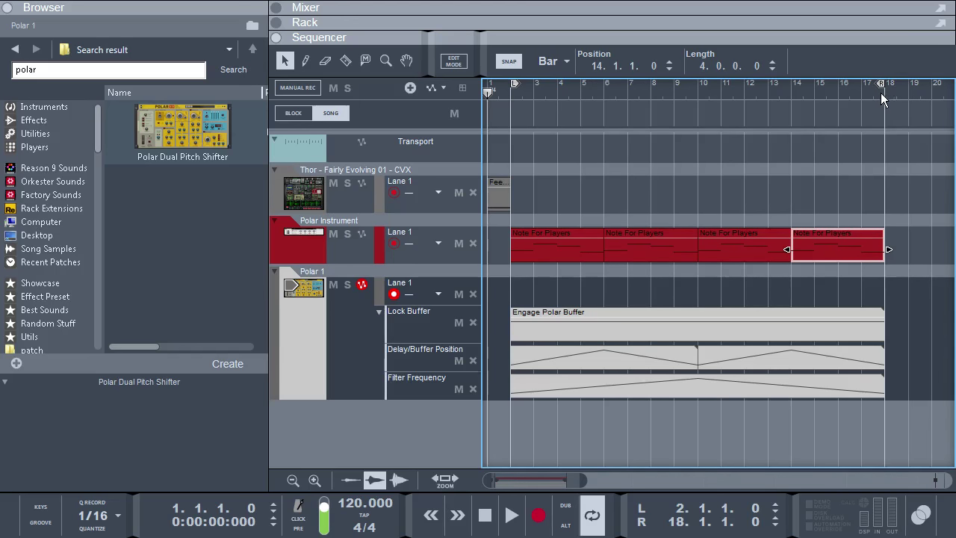
{"action": "left_click", "coordinate": [510, 521]}
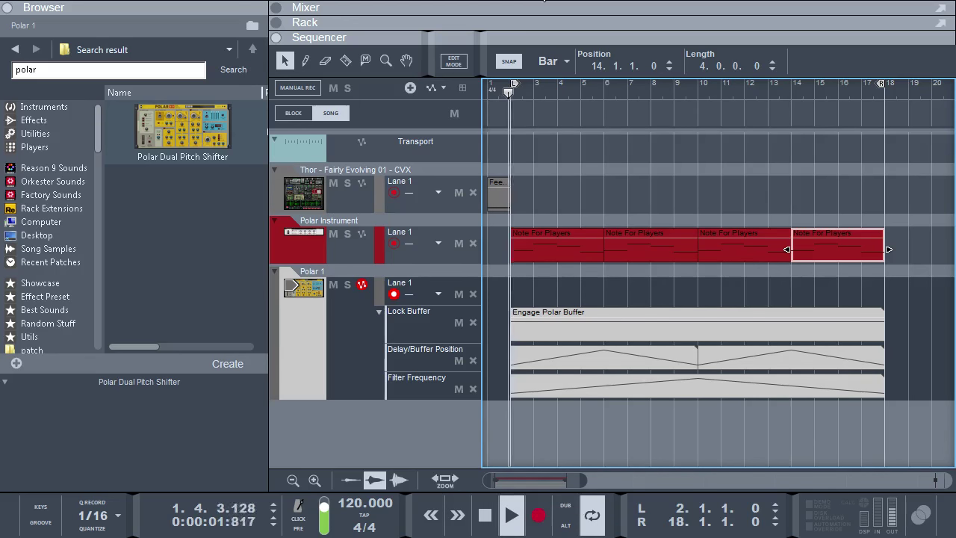
{"action": "left_click", "coordinate": [630, 68]}
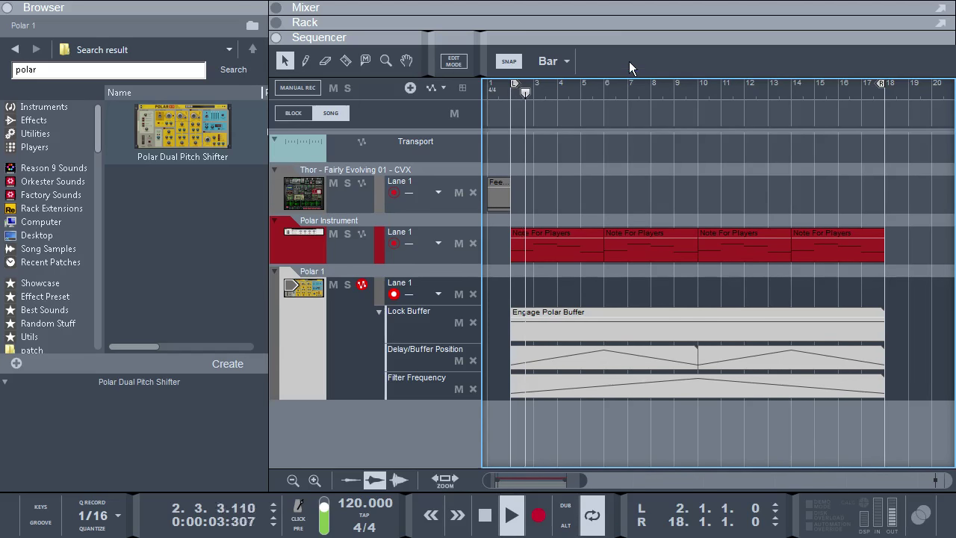
Add a Scales & Chords player to the Polar Combinator, with the Minor scale and Open Chords turned on.
{"action": "left_click", "coordinate": [626, 22]}
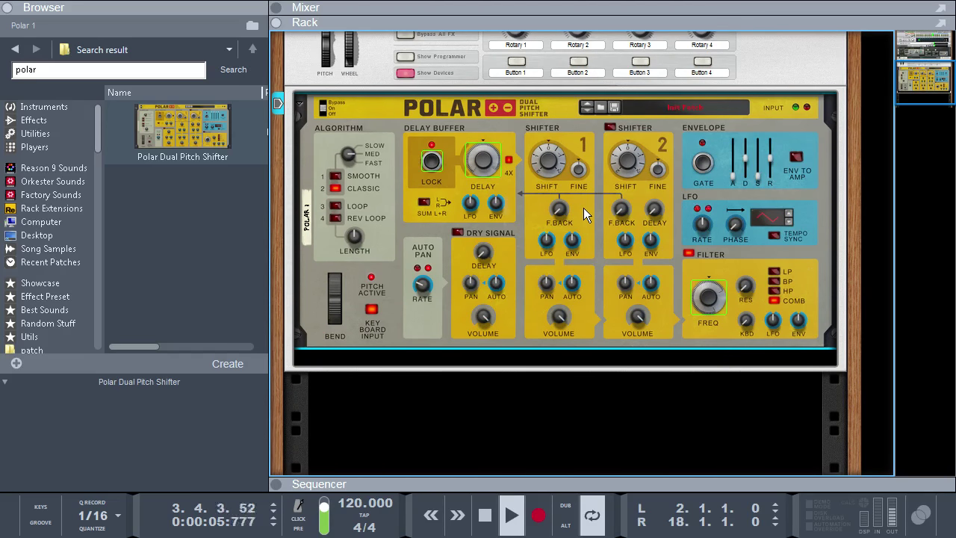
{"action": "scroll", "coordinate": [583, 208], "scroll_direction": "up", "scroll_amount": 2}
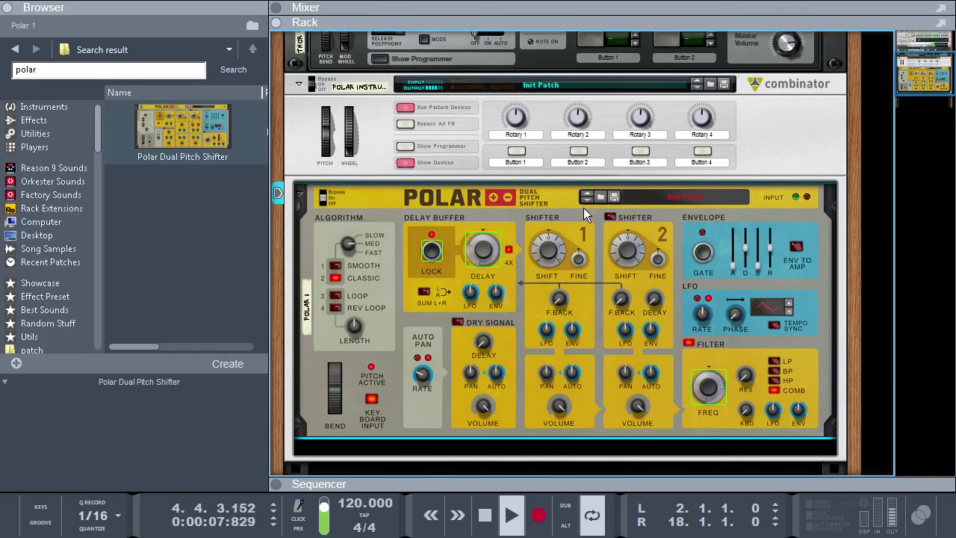
{"action": "left_click", "coordinate": [25, 147]}
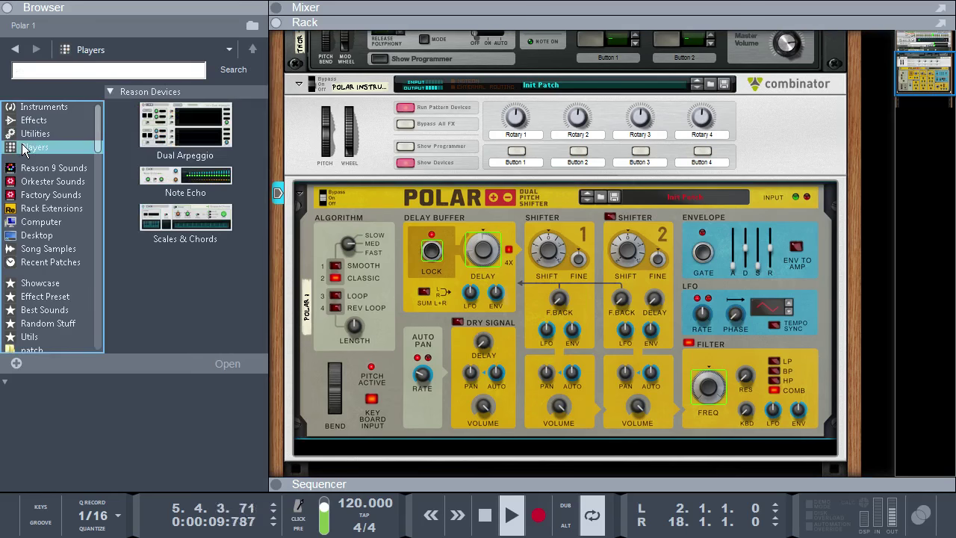
{"action": "left_click_drag", "start_coordinate": [185, 220], "coordinate": [505, 87]}
{"action": "left_click", "coordinate": [385, 163]}
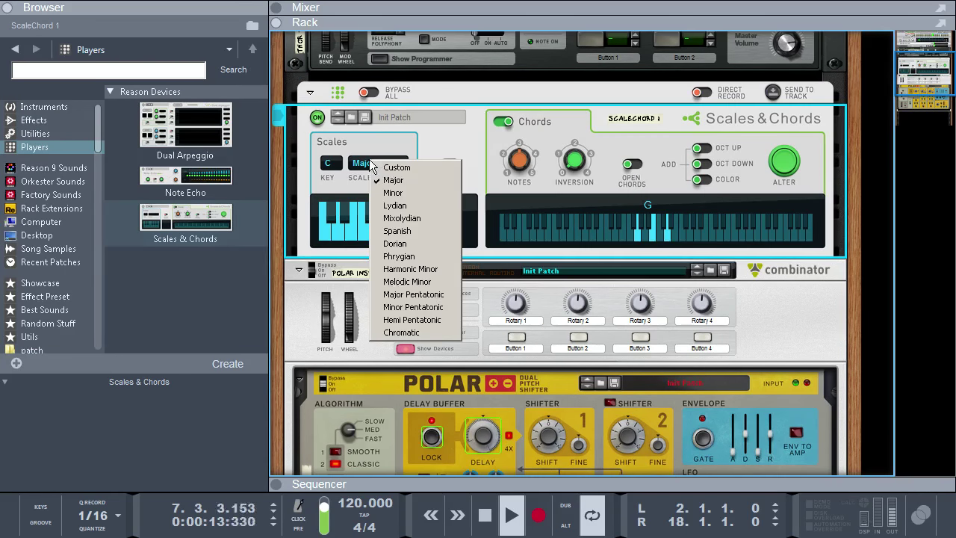
{"action": "left_click", "coordinate": [415, 192]}
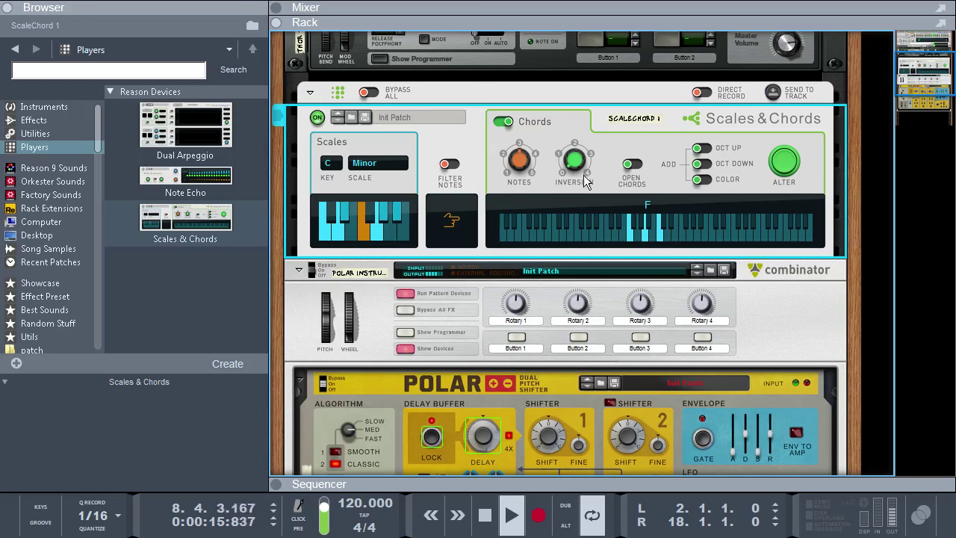
{"action": "left_click", "coordinate": [632, 164]}
Add a Dual Arpeggio player after Scales & Chords and load the DuArp - ElectroTrance 01 - CVX patch into it.
{"action": "left_click", "coordinate": [187, 139]}
{"action": "left_click_drag", "start_coordinate": [185, 140], "coordinate": [487, 250]}
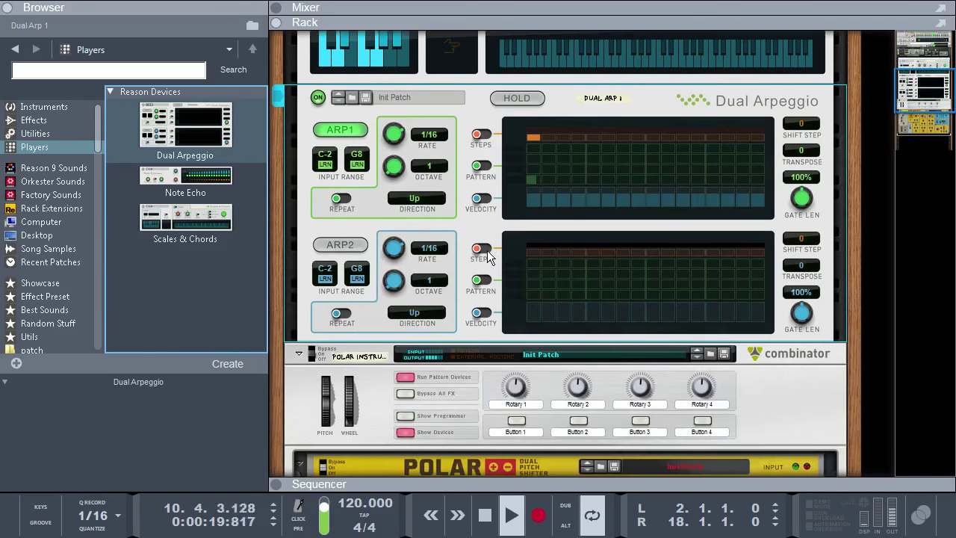
{"action": "left_click", "coordinate": [53, 323]}
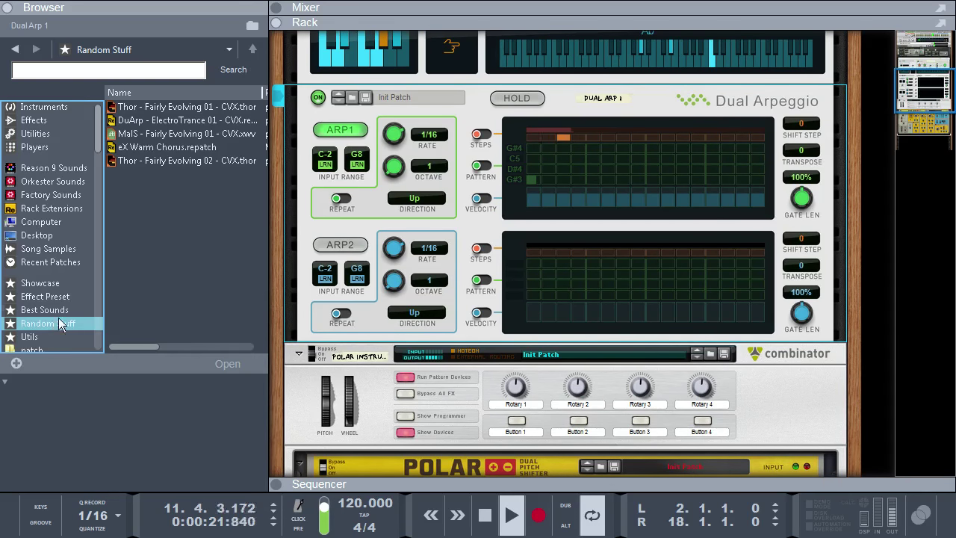
{"action": "left_click_drag", "start_coordinate": [164, 120], "coordinate": [606, 148]}
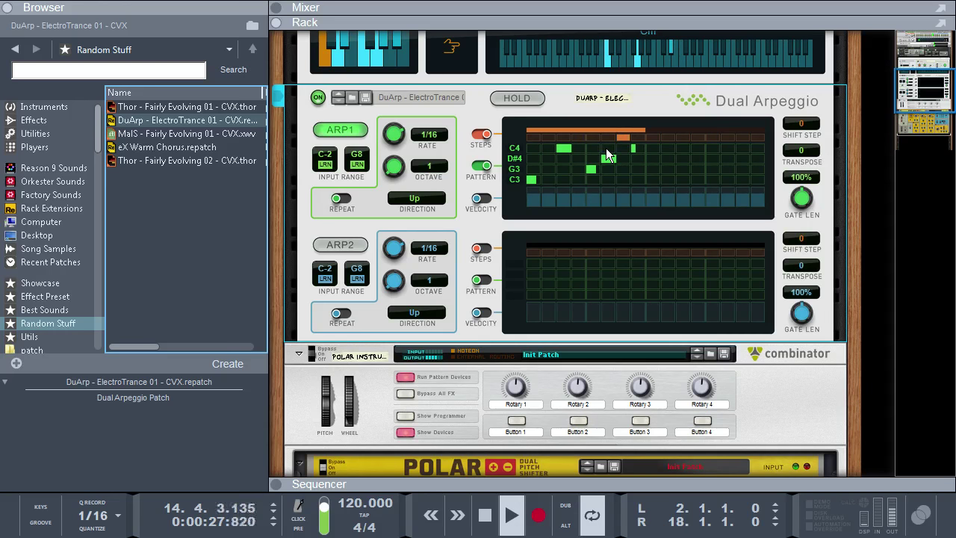
Audition Arp 1's Gate Length in the Dual Arpeggio during playback and leave it at 100%.
{"action": "scroll", "coordinate": [567, 191], "scroll_direction": "down", "scroll_amount": 1}
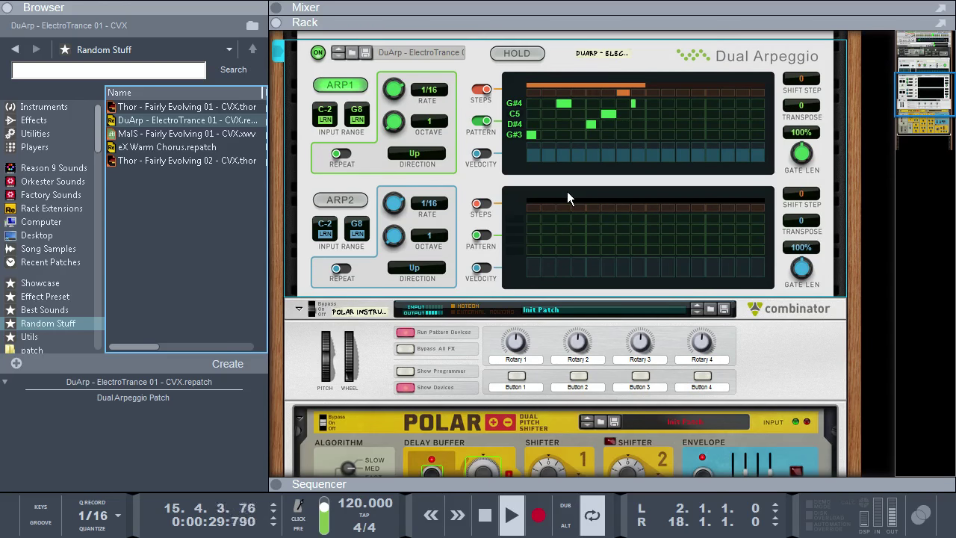
{"action": "scroll", "coordinate": [566, 191], "scroll_direction": "down", "scroll_amount": 3}
{"action": "scroll", "coordinate": [567, 191], "scroll_direction": "up", "scroll_amount": 3}
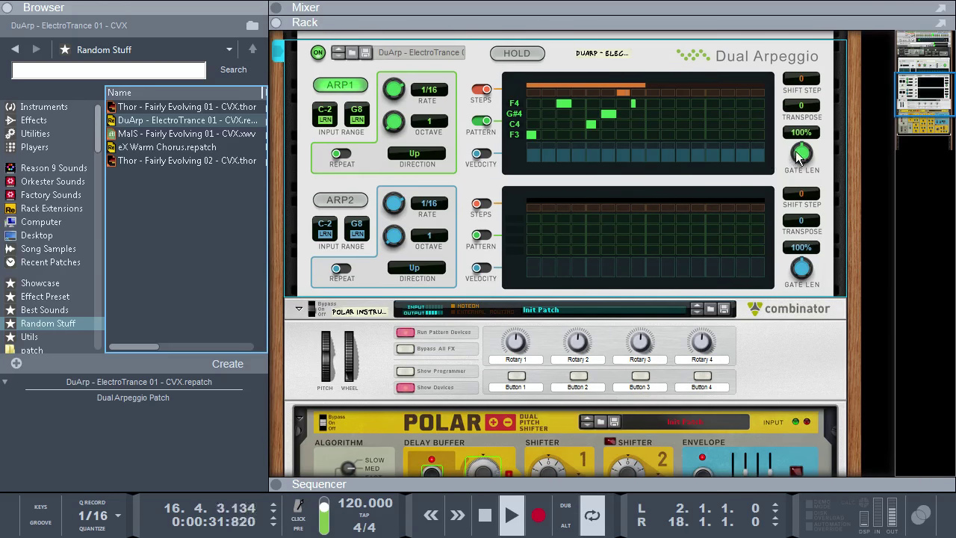
{"action": "mouse_move", "coordinate": [801, 154]}
{"action": "left_mouse_down"}
{"action": "mouse_move", "coordinate": [804, 180]}
{"action": "mouse_move", "coordinate": [806, 162]}
{"action": "left_mouse_up"}
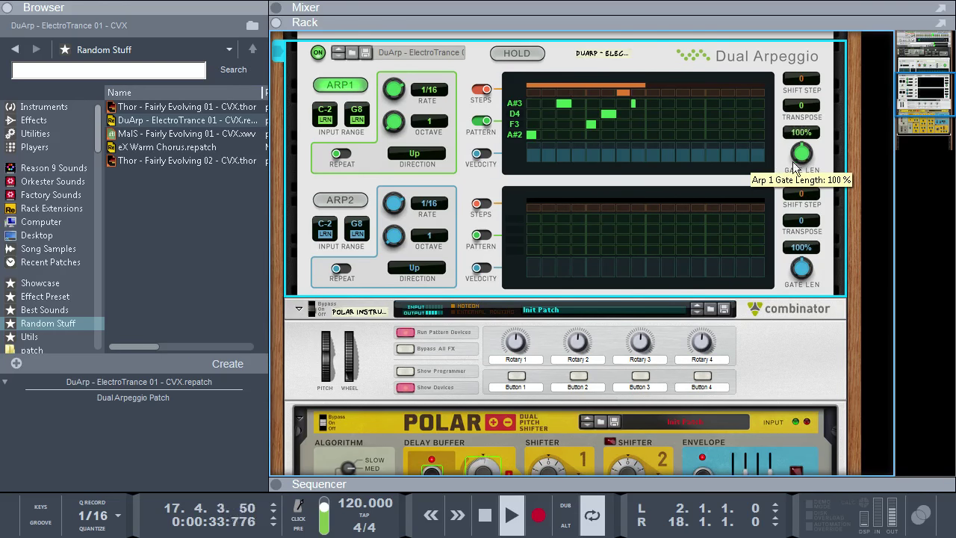
Turn on Polar's Env to Amp and adjust the envelope release by ear during playback.
{"action": "scroll", "coordinate": [738, 187], "scroll_direction": "down", "scroll_amount": 7}
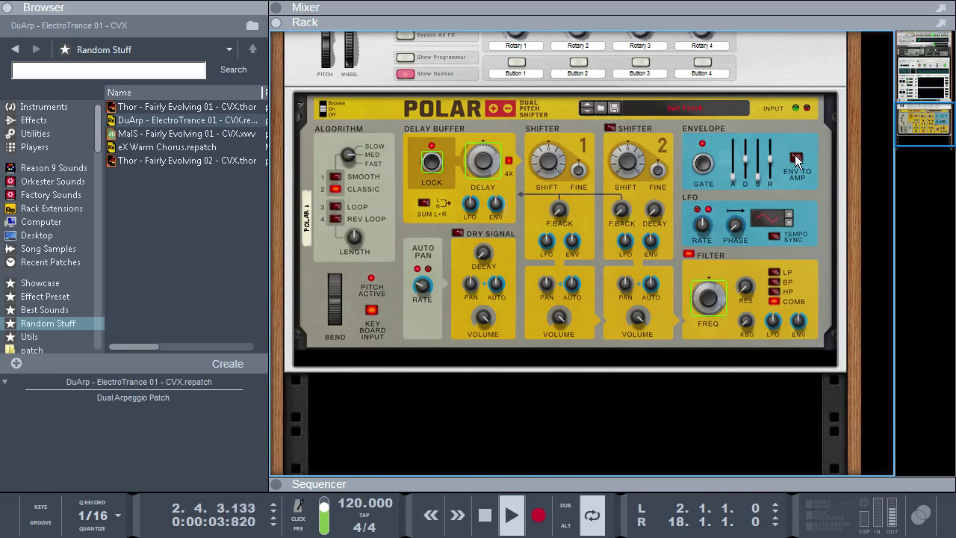
{"action": "left_click", "coordinate": [796, 158]}
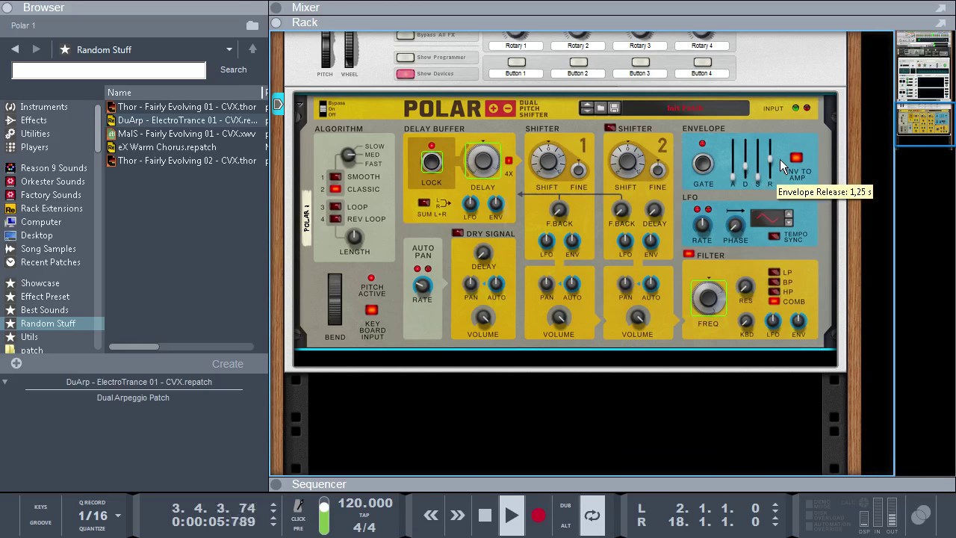
{"action": "left_click_drag", "start_coordinate": [779, 159], "coordinate": [771, 165]}
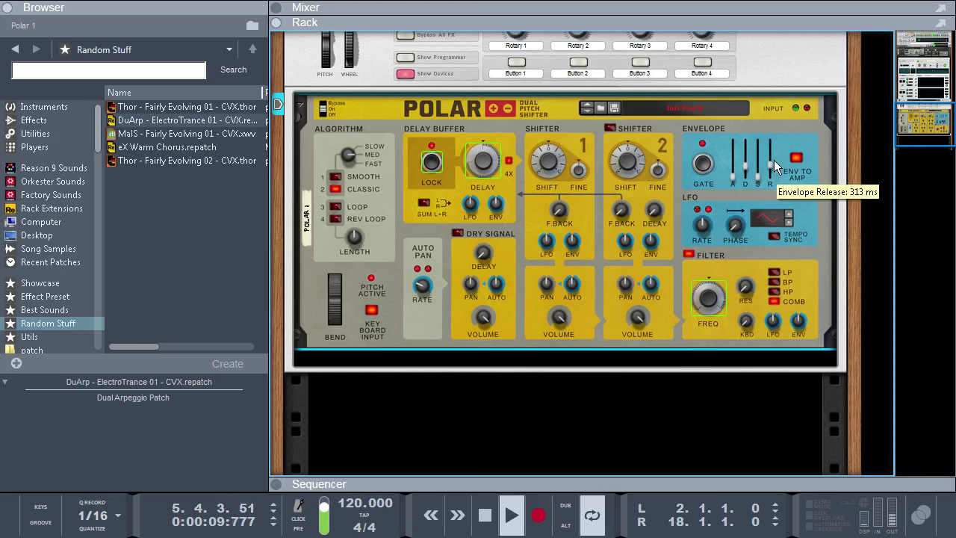
{"action": "mouse_move", "coordinate": [775, 158]}
{"action": "left_mouse_down"}
{"action": "mouse_move", "coordinate": [780, 150]}
{"action": "mouse_move", "coordinate": [772, 158]}
{"action": "left_mouse_up"}
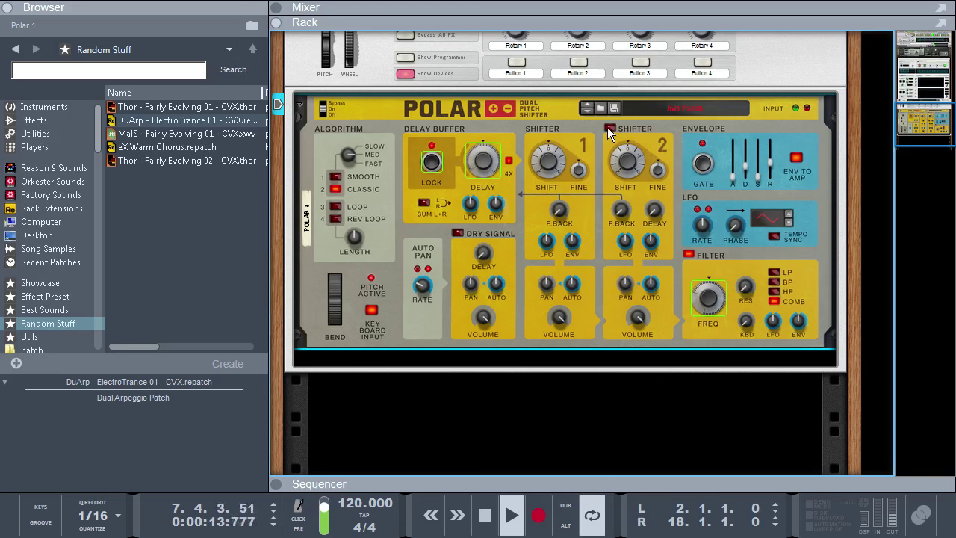
Turn on Polar's second shifter and auto-pan the two shifters in opposite directions, with Shifter 1 at about -28%.
{"action": "left_click_drag", "start_coordinate": [633, 150], "coordinate": [635, 147]}
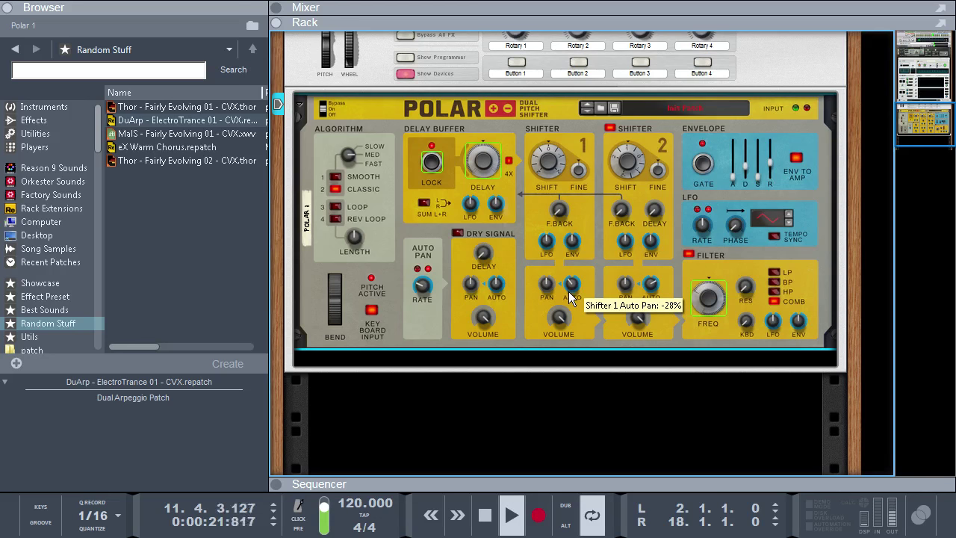
{"action": "left_click_drag", "start_coordinate": [568, 291], "coordinate": [566, 295]}
Try Arp 1's Gate Length again with the second shifter active, leave it at 100%, and return to Polar.
{"action": "scroll", "coordinate": [578, 293], "scroll_direction": "up", "scroll_amount": 2}
{"action": "scroll", "coordinate": [578, 293], "scroll_direction": "up", "scroll_amount": 10}
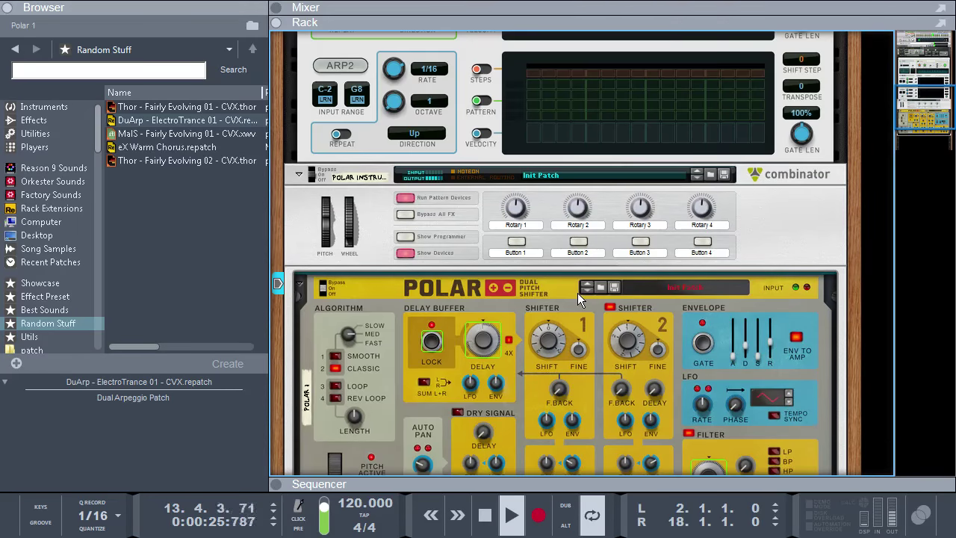
{"action": "mouse_move", "coordinate": [801, 198]}
{"action": "left_mouse_down"}
{"action": "mouse_move", "coordinate": [801, 233]}
{"action": "mouse_move", "coordinate": [801, 200]}
{"action": "left_mouse_up"}
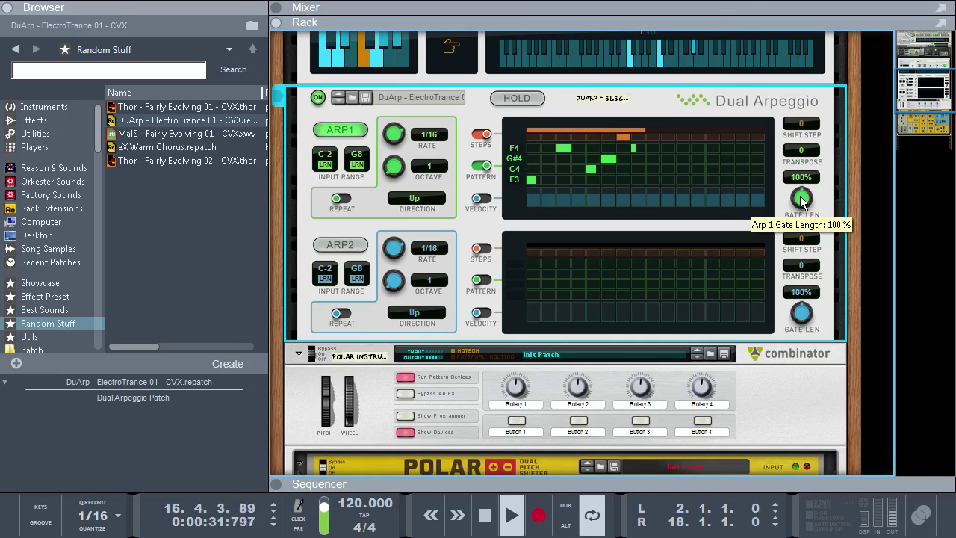
{"action": "scroll", "coordinate": [717, 236], "scroll_direction": "down", "scroll_amount": 6}
{"action": "scroll", "coordinate": [708, 235], "scroll_direction": "down", "scroll_amount": 2}
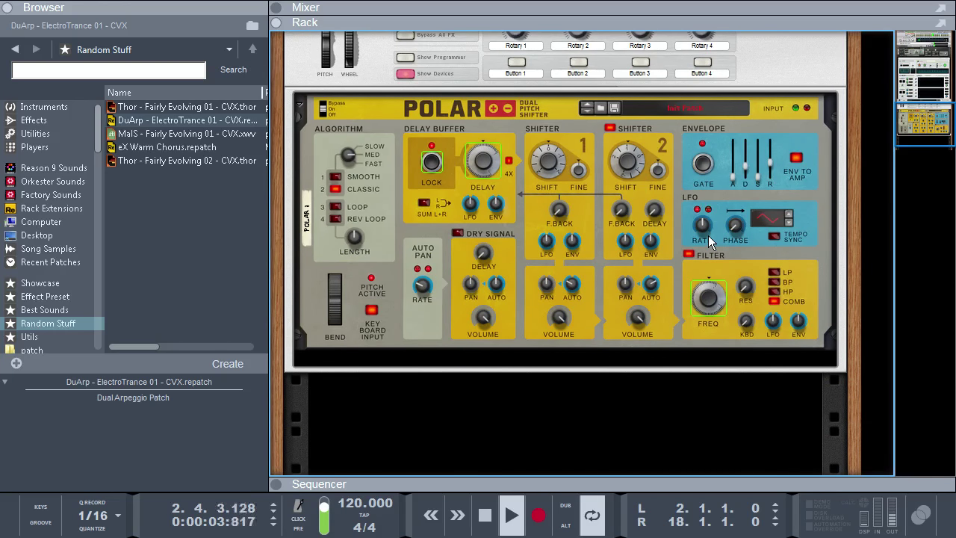
Open Thor's programmer and change oscillator 1 to a Wavetable oscillator using the Random Sines table.
{"action": "left_click", "coordinate": [934, 61]}
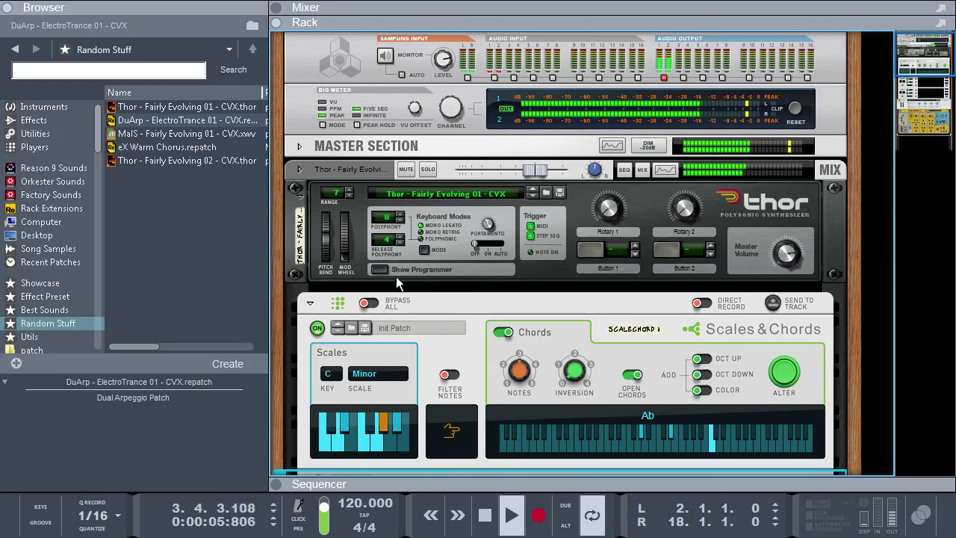
{"action": "left_click", "coordinate": [378, 271]}
{"action": "left_click", "coordinate": [335, 141]}
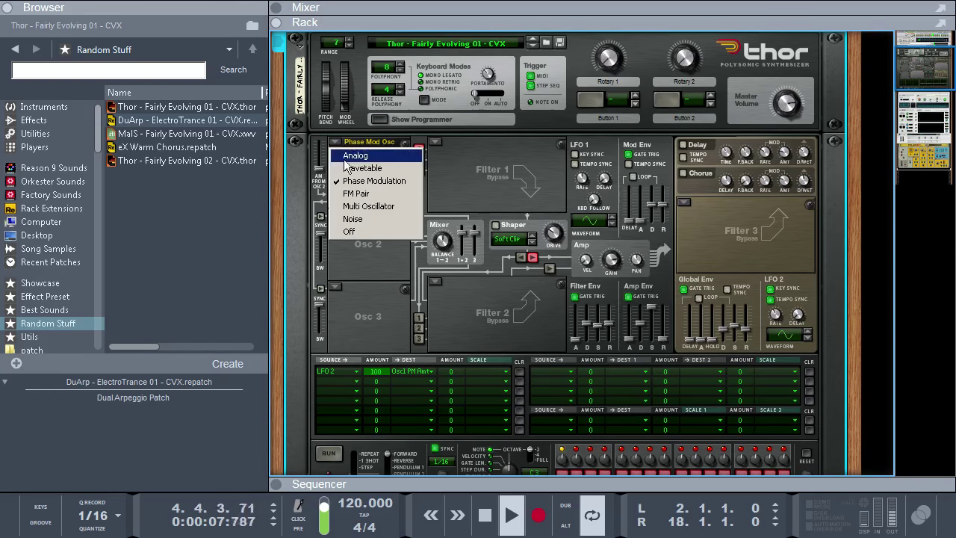
{"action": "left_click", "coordinate": [382, 169]}
{"action": "left_click", "coordinate": [388, 178]}
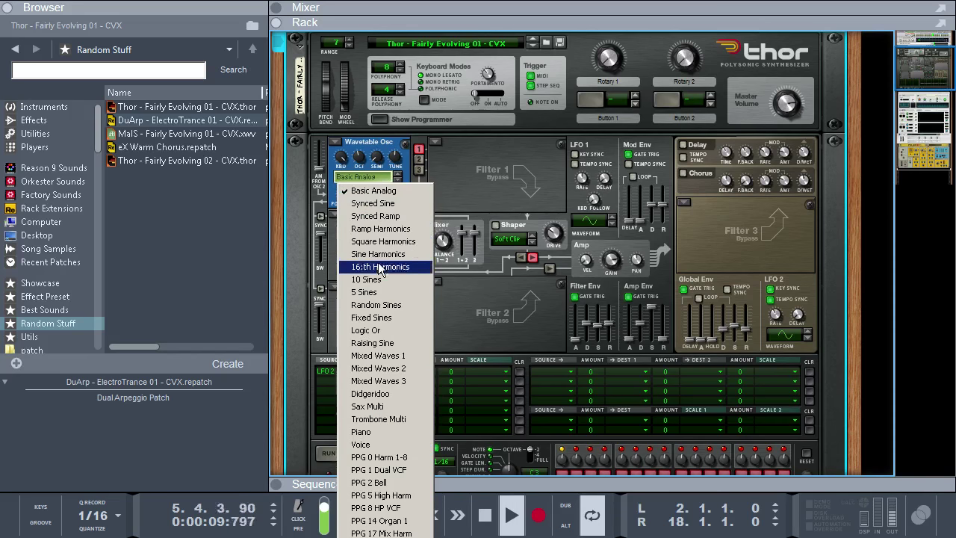
{"action": "left_click", "coordinate": [386, 305]}
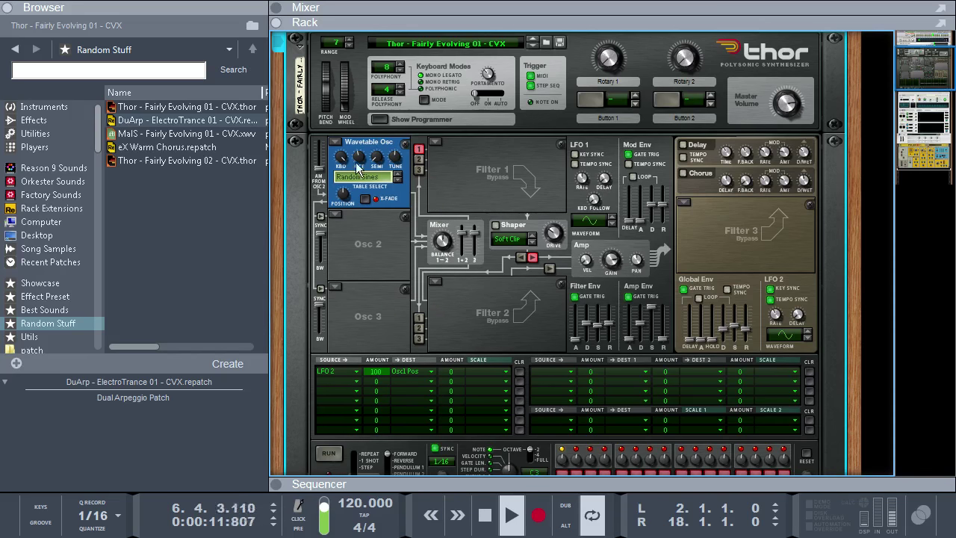
Close Thor's programmer, return to the song start in the sequencer and start playback again to refill Polar's buffer.
{"action": "left_click", "coordinate": [380, 120]}
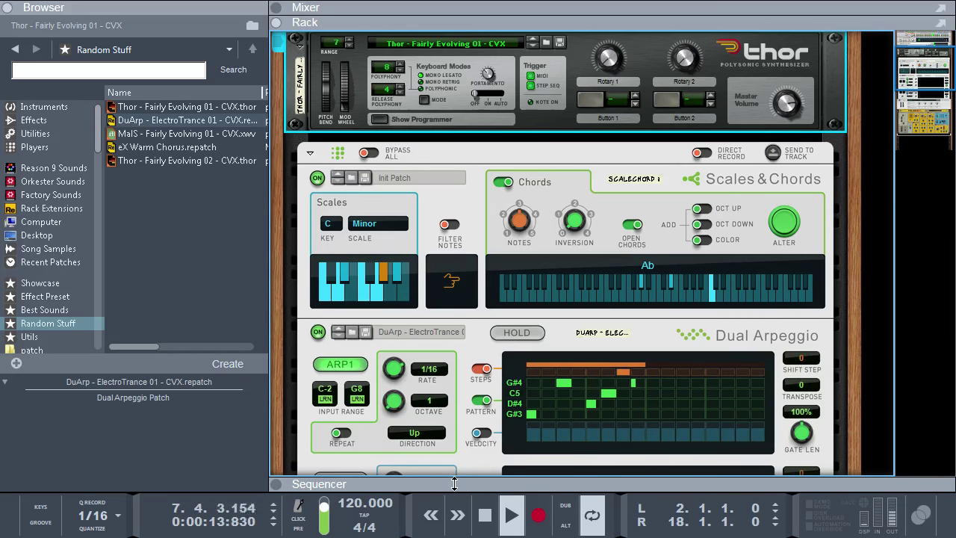
{"action": "left_click", "coordinate": [454, 483]}
{"action": "double_click", "coordinate": [495, 516]}
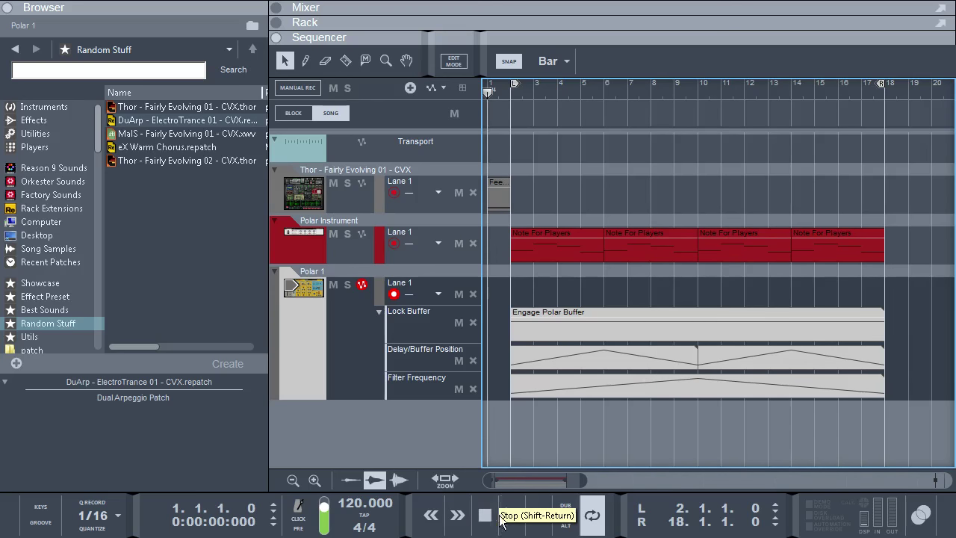
{"action": "left_click", "coordinate": [509, 516]}
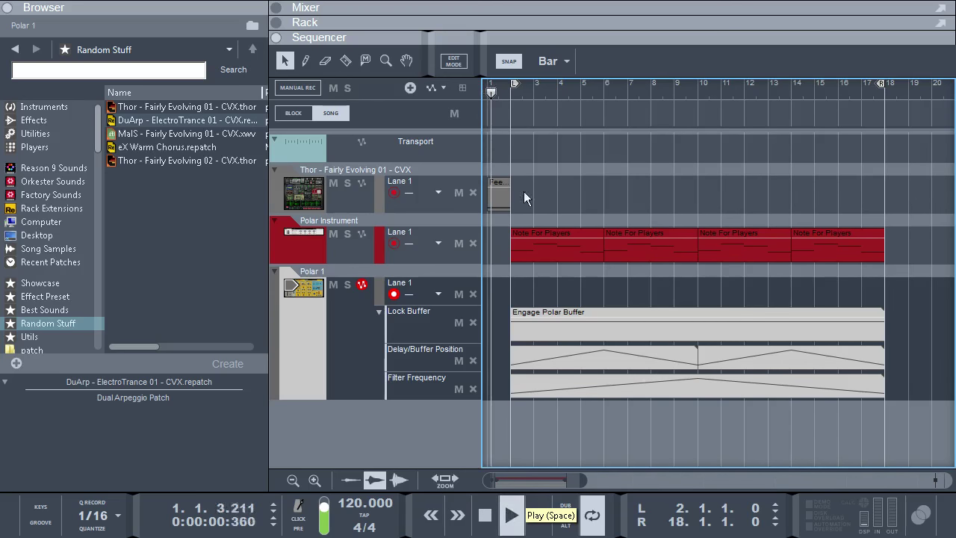
Add the eX Warm Chorus Echobode patch after Polar inside the Combinator and set its Wet Mix to 22%.
{"action": "double_click", "coordinate": [543, 23]}
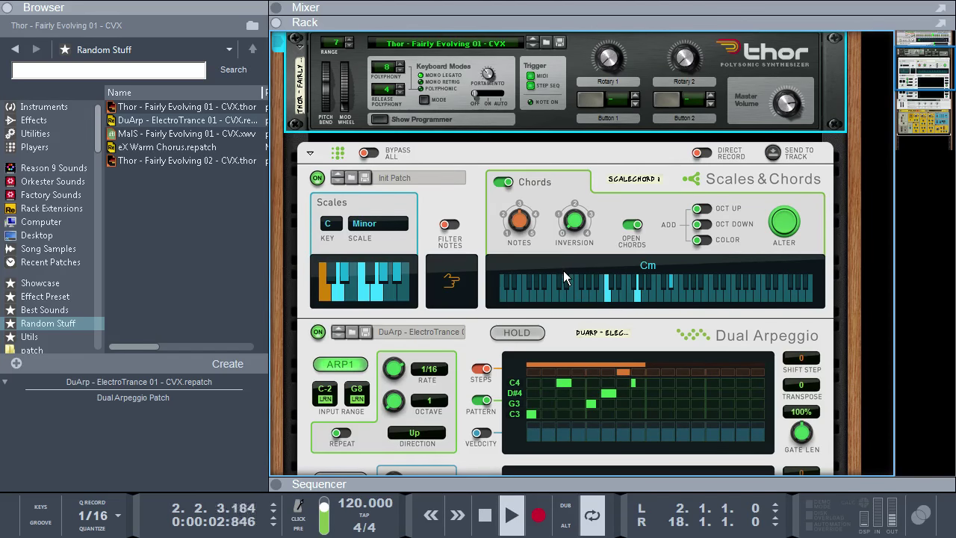
{"action": "scroll", "coordinate": [564, 274], "scroll_direction": "down", "scroll_amount": 3}
{"action": "scroll", "coordinate": [563, 271], "scroll_direction": "down", "scroll_amount": 4}
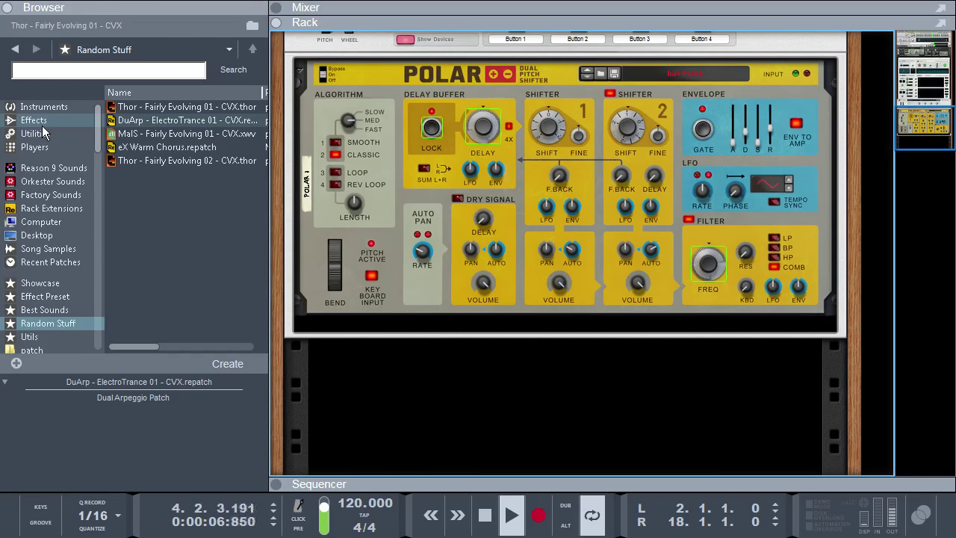
{"action": "left_click_drag", "start_coordinate": [154, 147], "coordinate": [637, 337]}
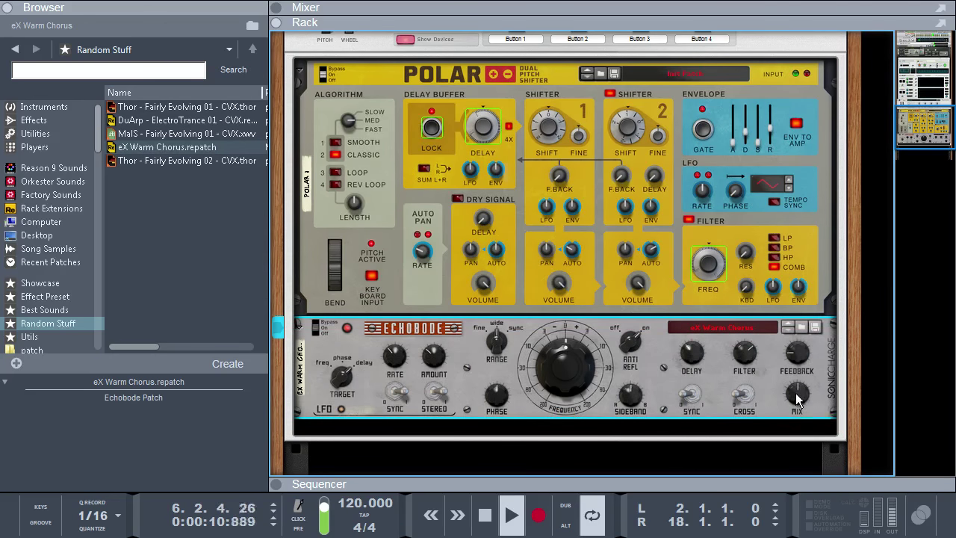
{"action": "left_click_drag", "start_coordinate": [797, 404], "coordinate": [797, 406]}
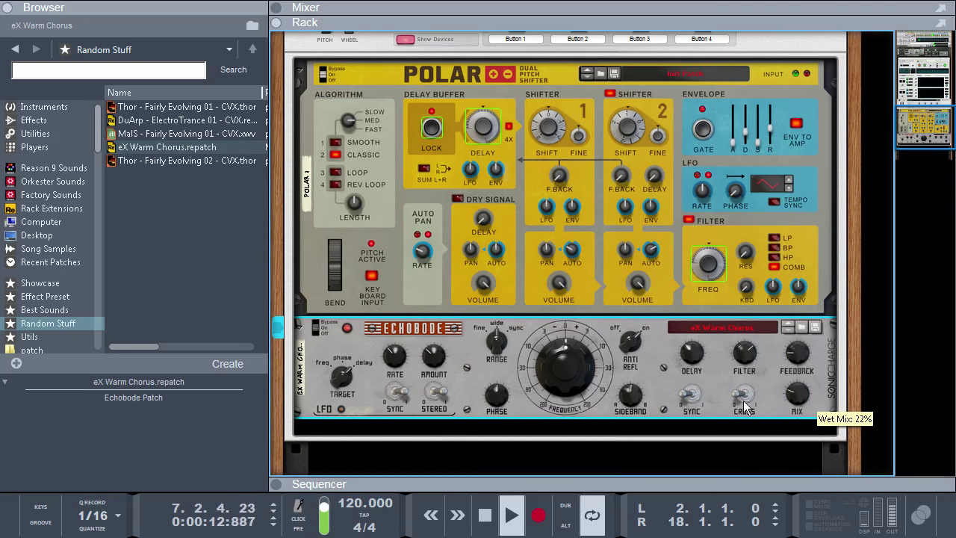
Add The Echo after the Echobode and raise the Thor mix channel's level to 1.72 dB.
{"action": "left_click", "coordinate": [12, 122]}
{"action": "left_click_drag", "start_coordinate": [185, 166], "coordinate": [692, 375]}
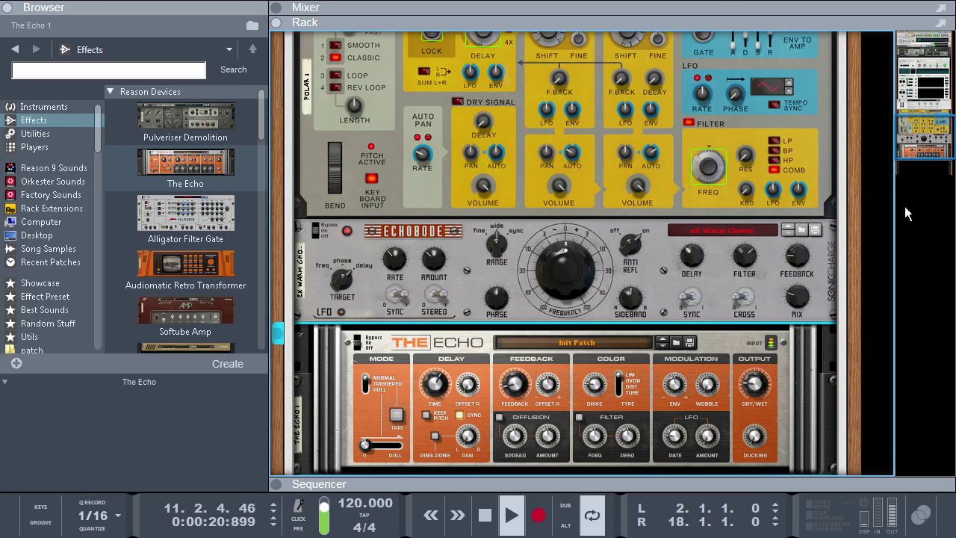
{"action": "left_click_drag", "start_coordinate": [917, 147], "coordinate": [912, 58]}
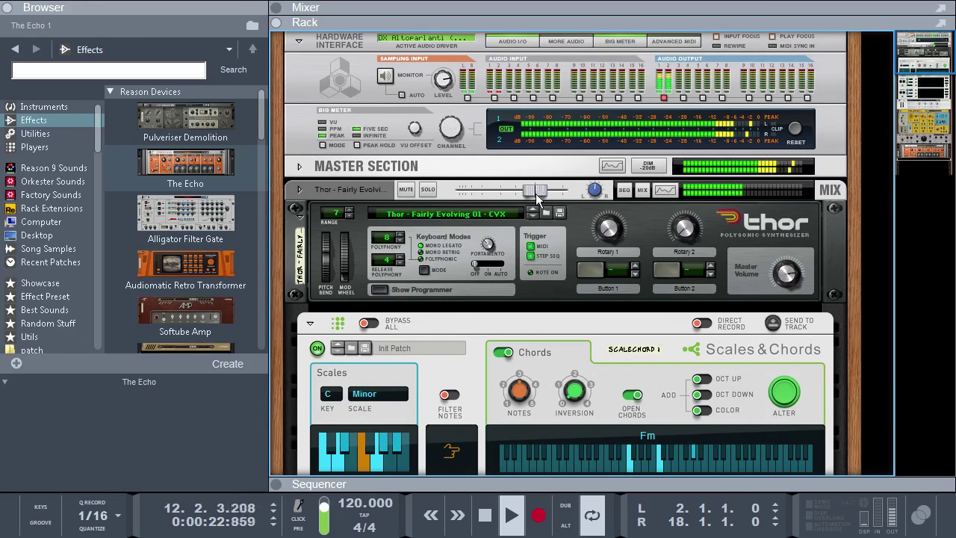
{"action": "left_click_drag", "start_coordinate": [535, 193], "coordinate": [541, 188]}
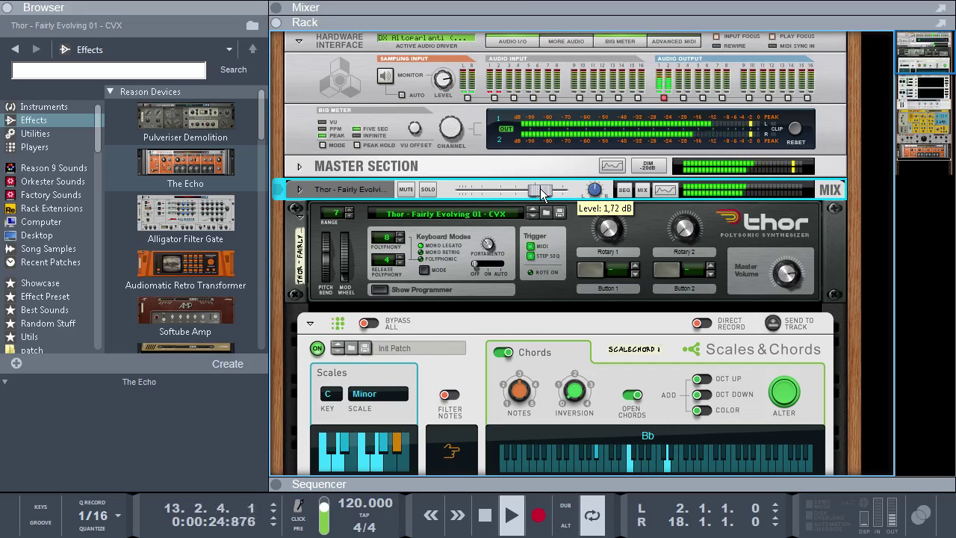
Check Polar's Shifter 1 semitone setting while the song plays.
{"action": "scroll", "coordinate": [497, 257], "scroll_direction": "down", "scroll_amount": 2}
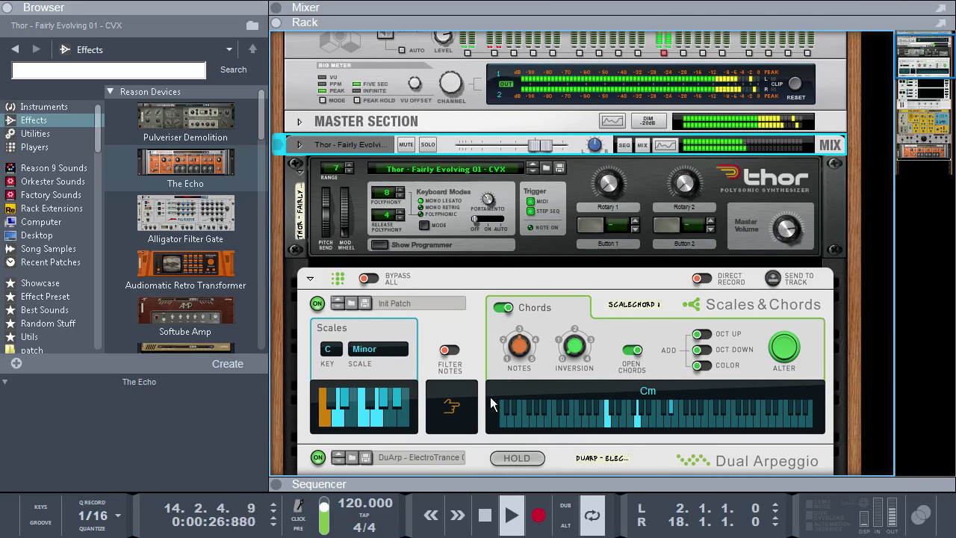
{"action": "scroll", "coordinate": [585, 407], "scroll_direction": "down", "scroll_amount": 8}
{"action": "scroll", "coordinate": [868, 150], "scroll_direction": "down", "scroll_amount": 20}
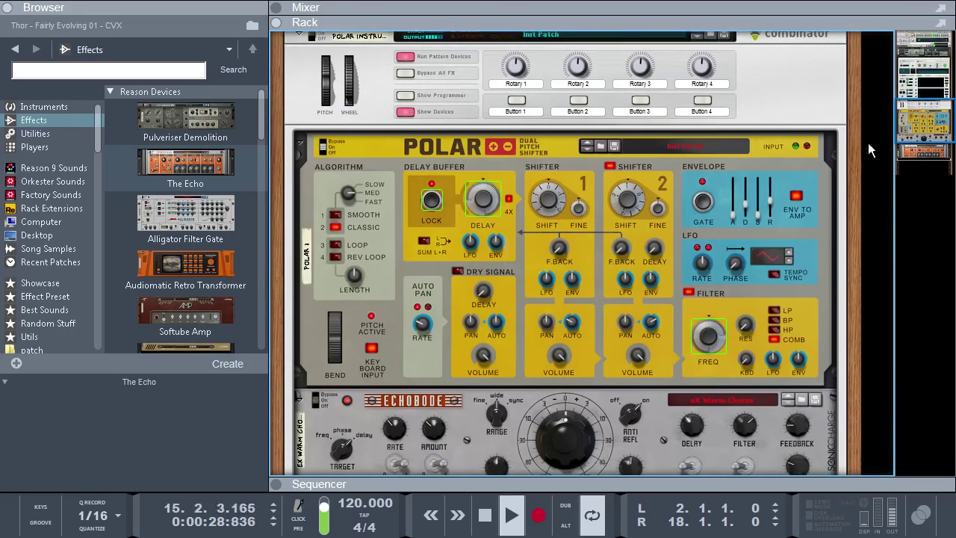
{"action": "left_click", "coordinate": [549, 206]}
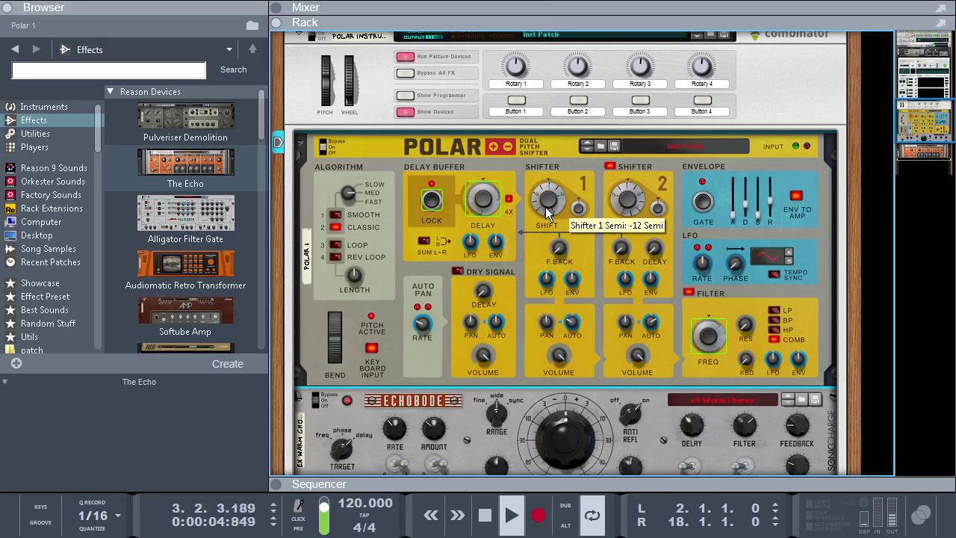
Load the Thor - Fairly Evolving 02 - CVX patch into Thor and restart playback from the song start with the sequencer visible.
{"action": "left_click_drag", "start_coordinate": [899, 138], "coordinate": [921, 69]}
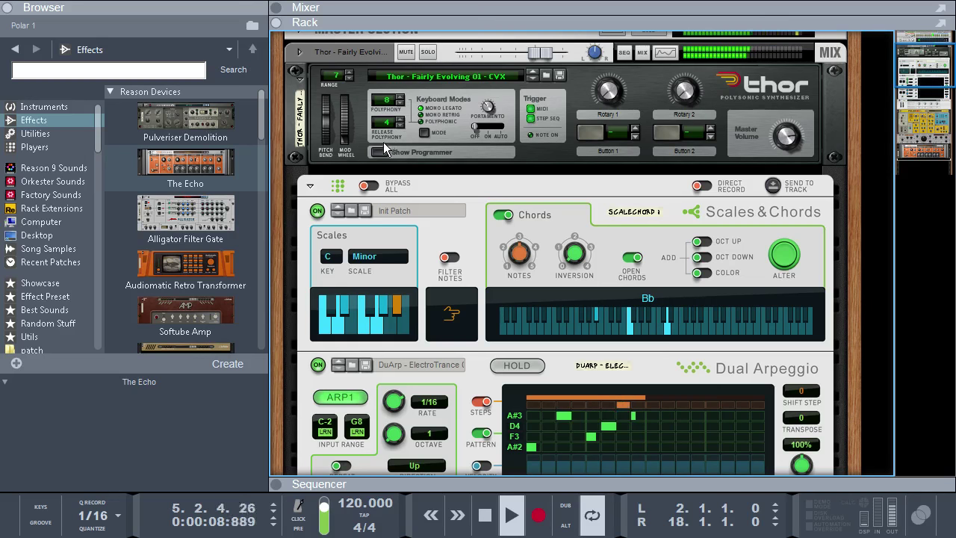
{"action": "left_click", "coordinate": [45, 323]}
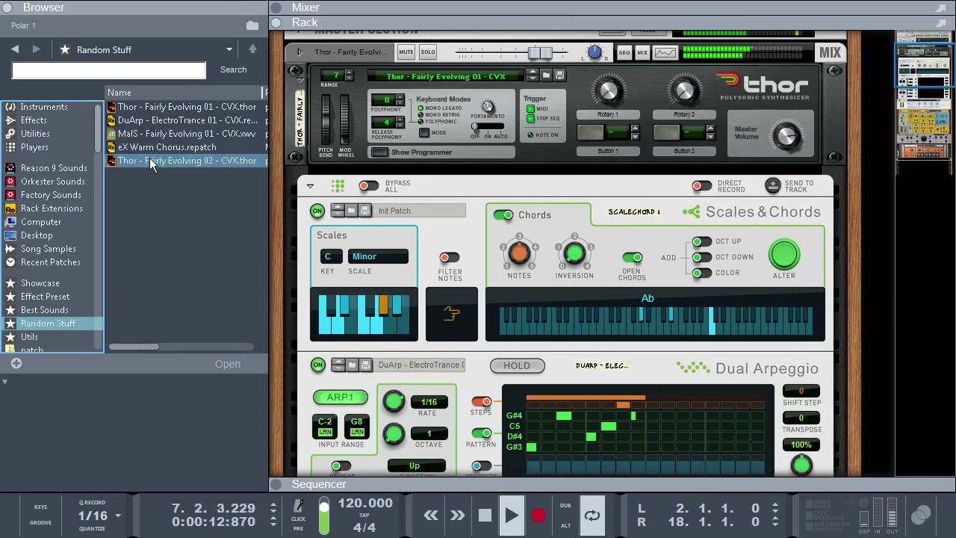
{"action": "left_click_drag", "start_coordinate": [150, 160], "coordinate": [431, 120]}
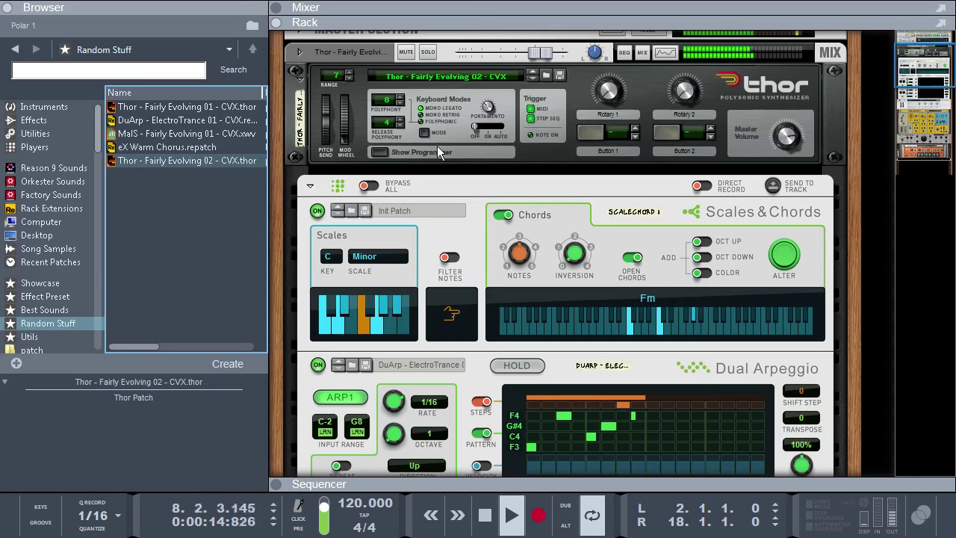
{"action": "double_click", "coordinate": [484, 521]}
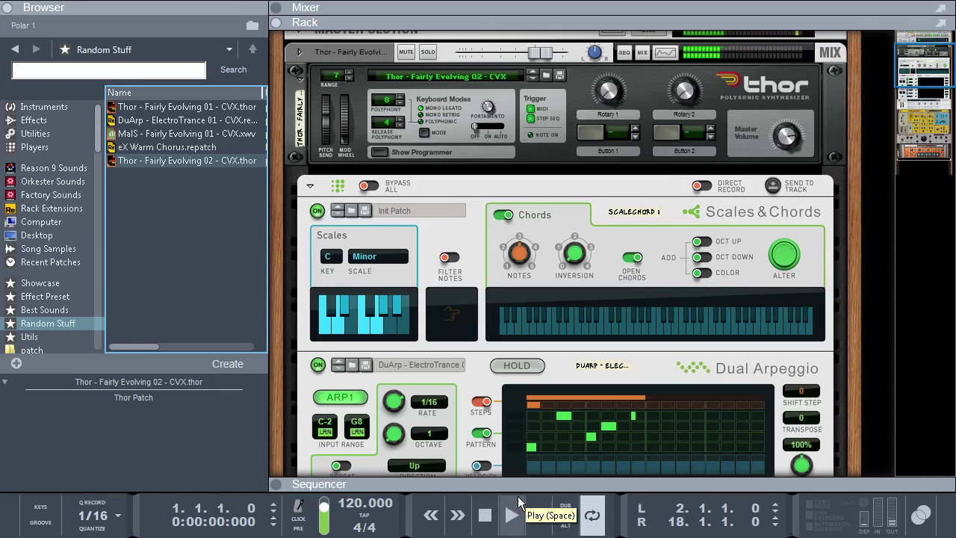
{"action": "left_click_drag", "start_coordinate": [523, 480], "coordinate": [523, 143]}
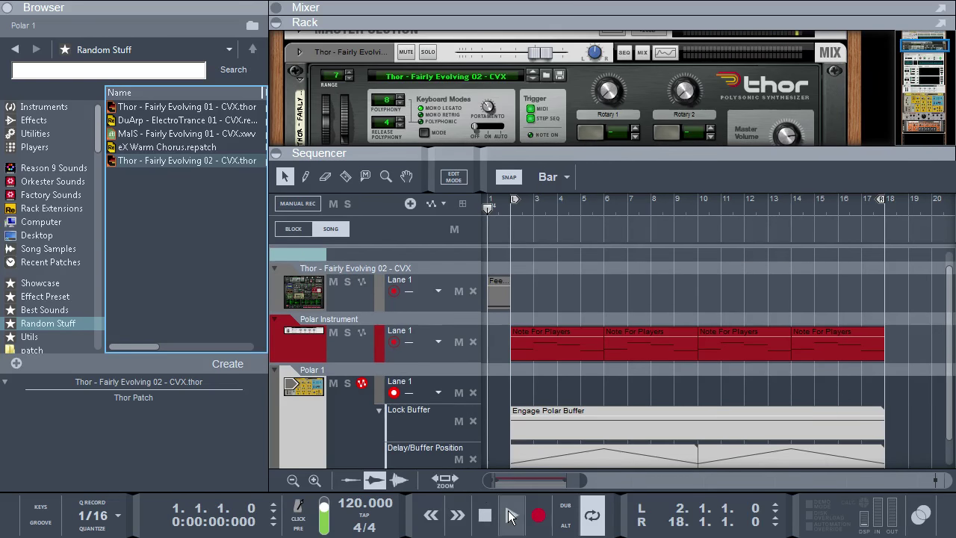
{"action": "left_click", "coordinate": [506, 517]}
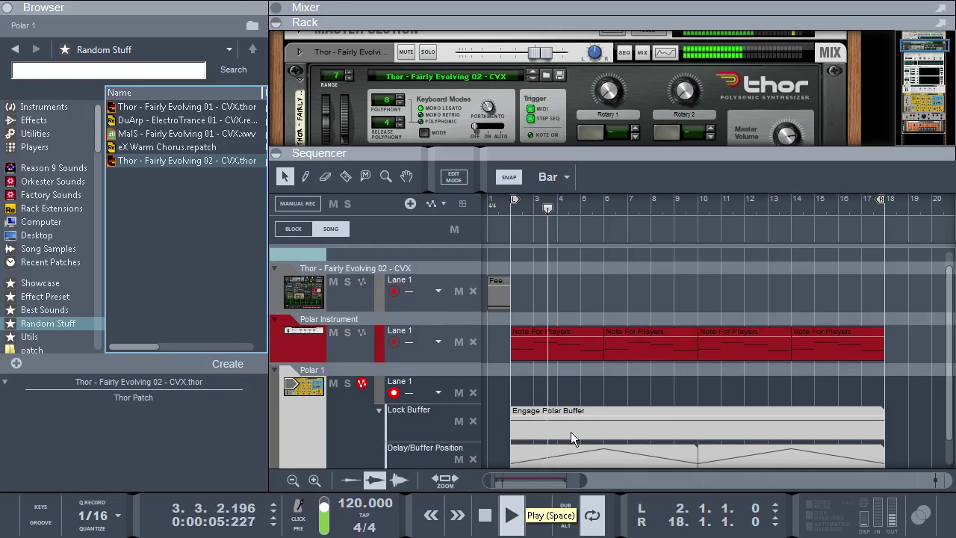
Review Polar's shift and feedback settings and the sequencer's automation lanes while the new Thor patch plays.
{"action": "scroll", "coordinate": [578, 110], "scroll_direction": "down", "scroll_amount": 5}
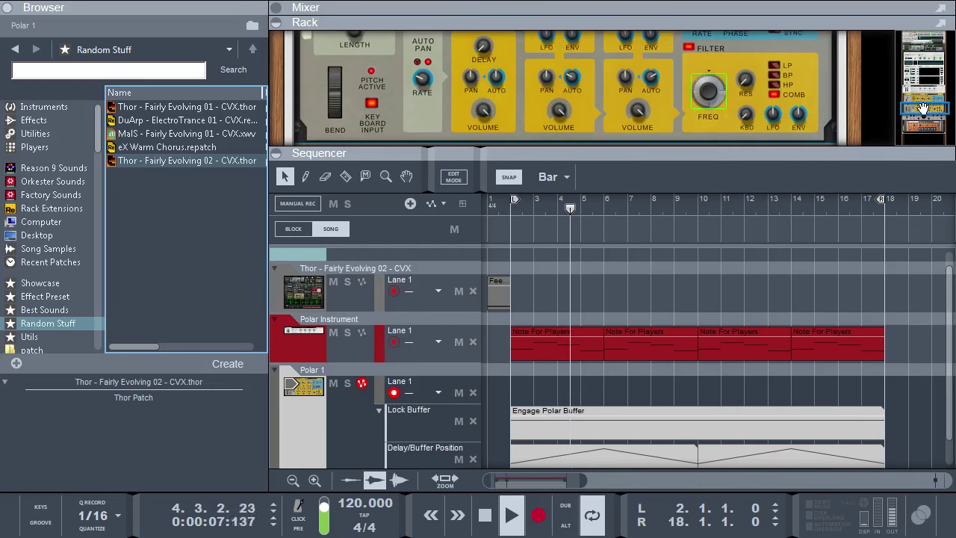
{"action": "scroll", "coordinate": [578, 102], "scroll_direction": "up", "scroll_amount": 3}
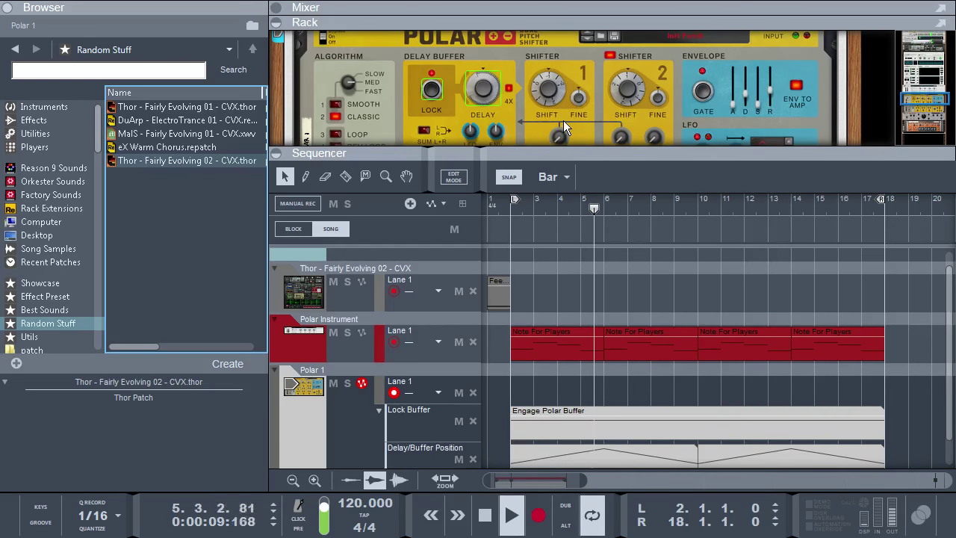
{"action": "left_click", "coordinate": [551, 93]}
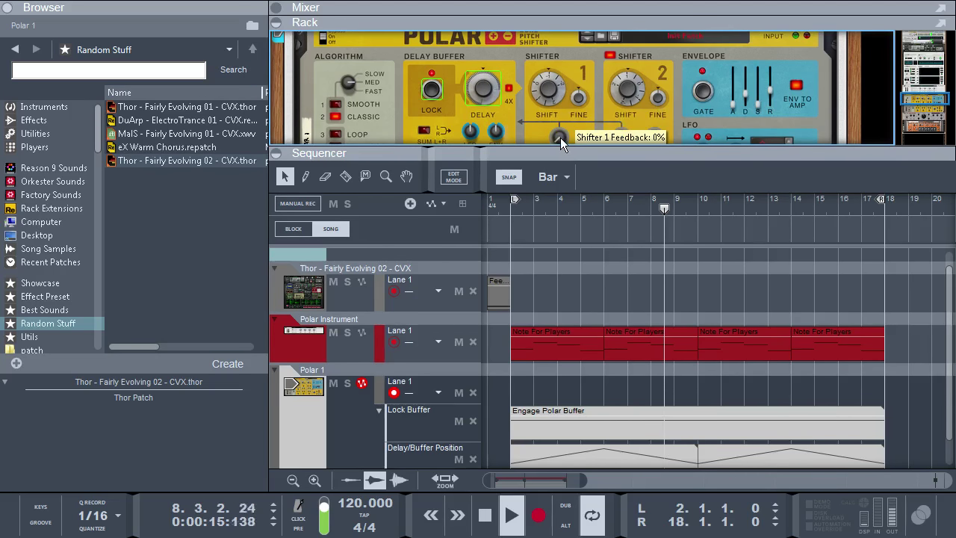
{"action": "key", "text": "F6"}
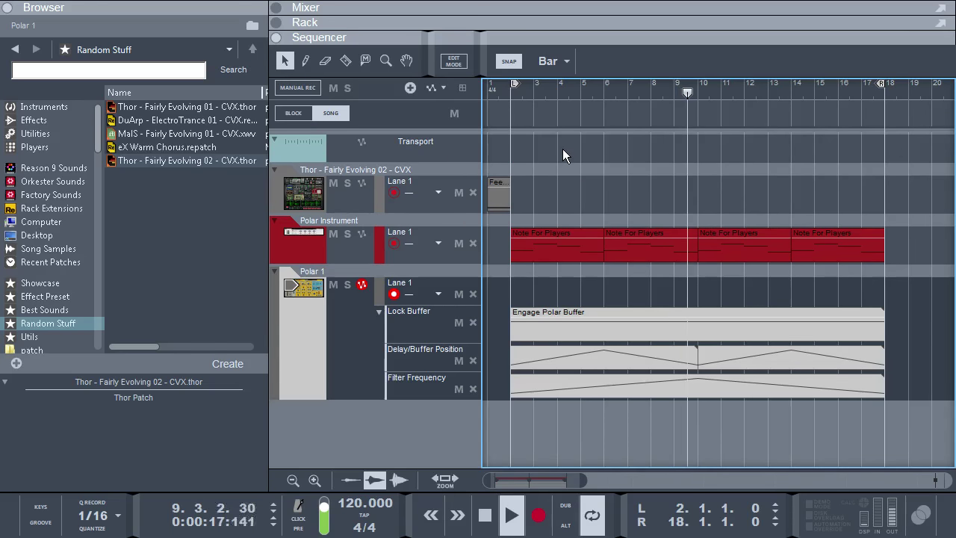
{"action": "left_click", "coordinate": [560, 22]}
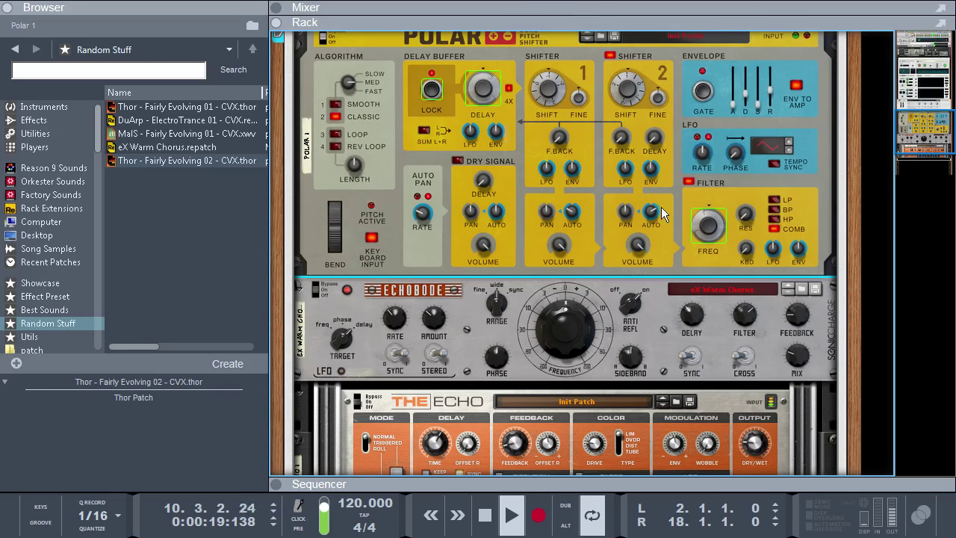
Replace Thor with the MalS - Fairly Evolving 01 - CVX Malström patch and play from the song start with the sequencer visible.
{"action": "left_click_drag", "start_coordinate": [922, 58], "coordinate": [919, 66]}
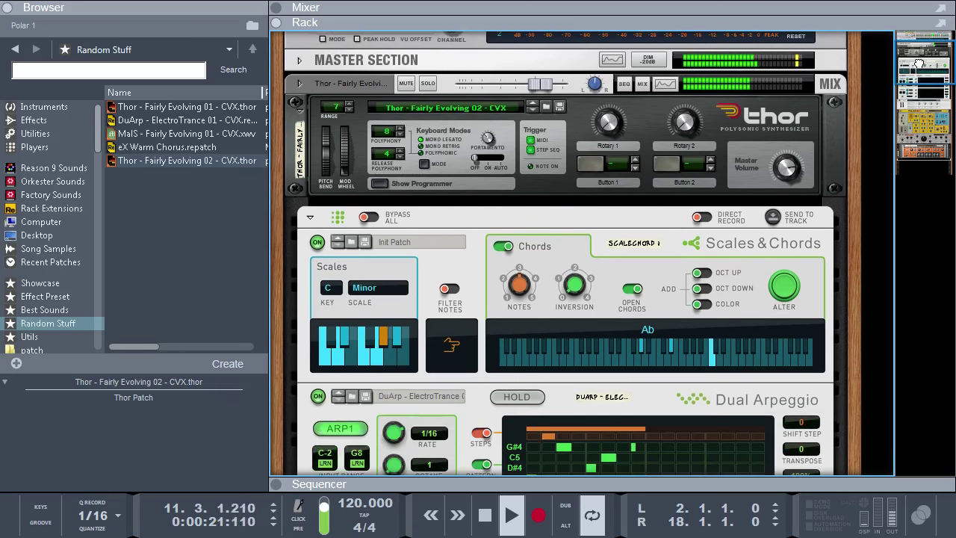
{"action": "double_click", "coordinate": [484, 515]}
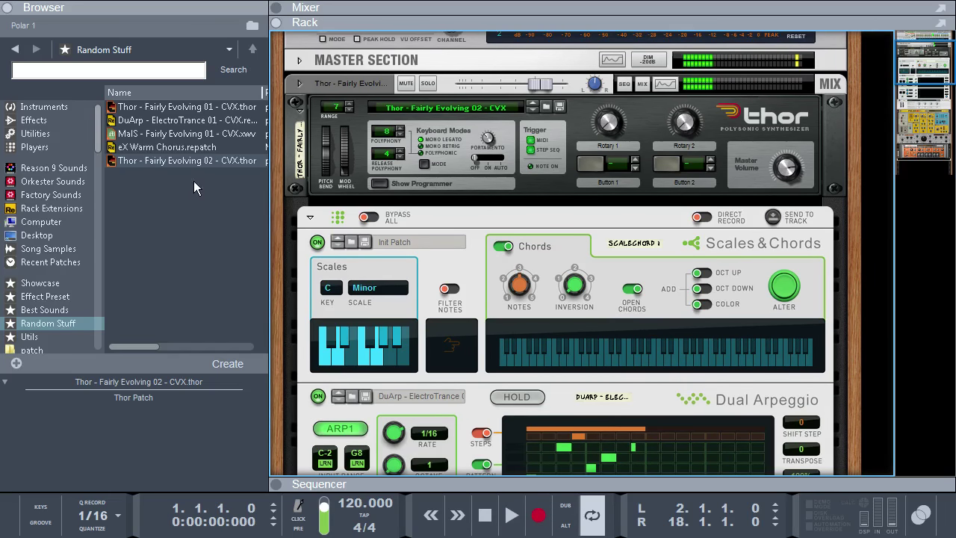
{"action": "left_click", "coordinate": [179, 147]}
{"action": "left_click_drag", "start_coordinate": [179, 134], "coordinate": [502, 144]}
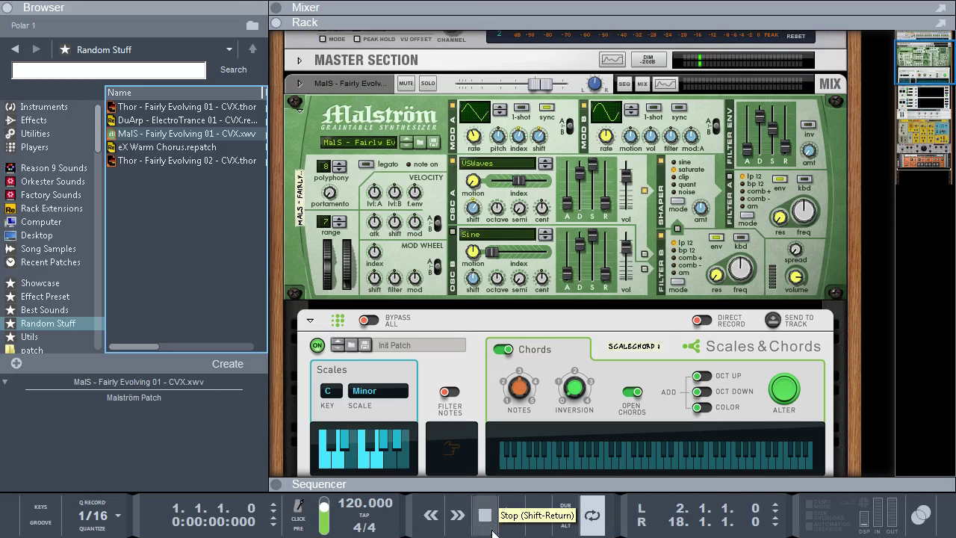
{"action": "left_click", "coordinate": [518, 505]}
{"action": "left_click_drag", "start_coordinate": [518, 484], "coordinate": [528, 110]}
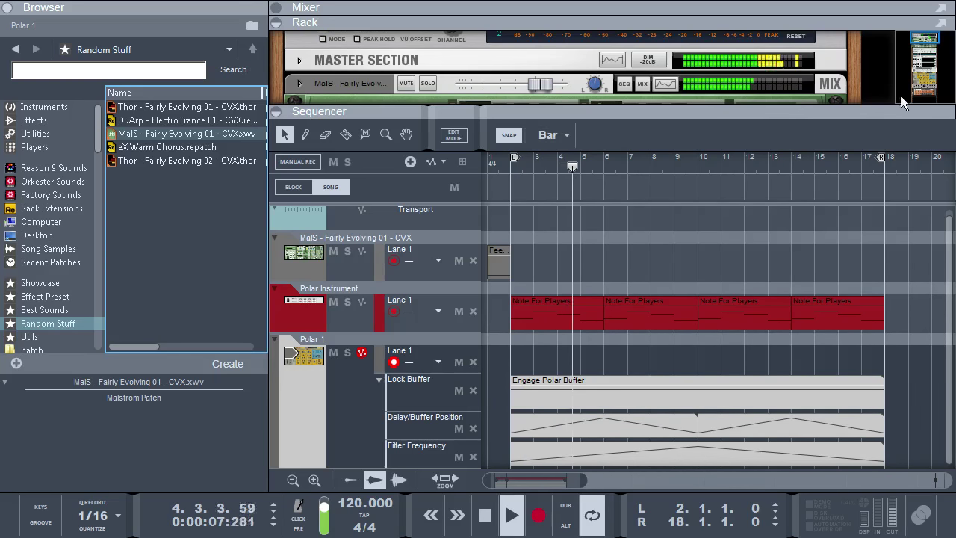
Adjust Polar's envelope by ear during playback, setting the Release to 20 ms.
{"action": "left_click", "coordinate": [926, 89]}
{"action": "scroll", "coordinate": [660, 83], "scroll_direction": "down", "scroll_amount": 2}
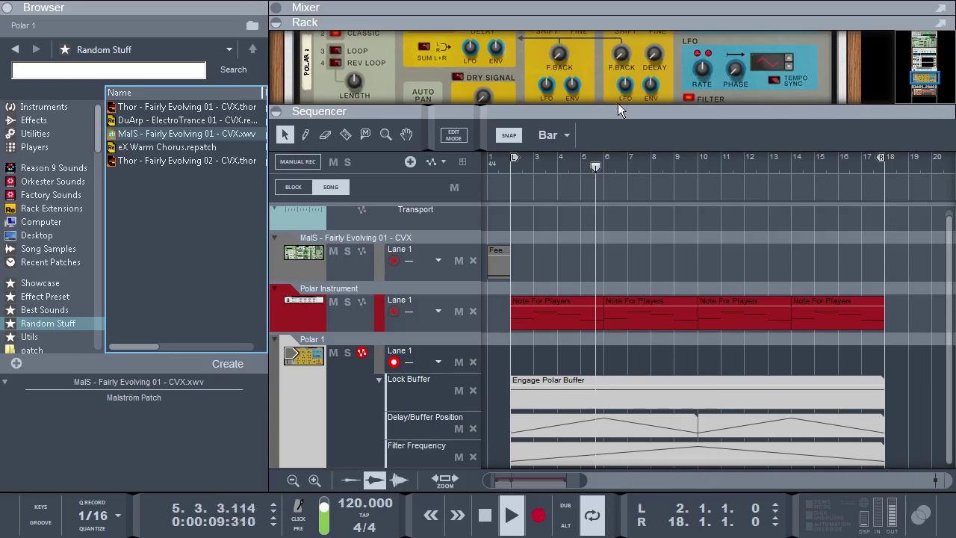
{"action": "left_click_drag", "start_coordinate": [610, 153], "coordinate": [610, 295]}
{"action": "scroll", "coordinate": [587, 218], "scroll_direction": "up", "scroll_amount": 3}
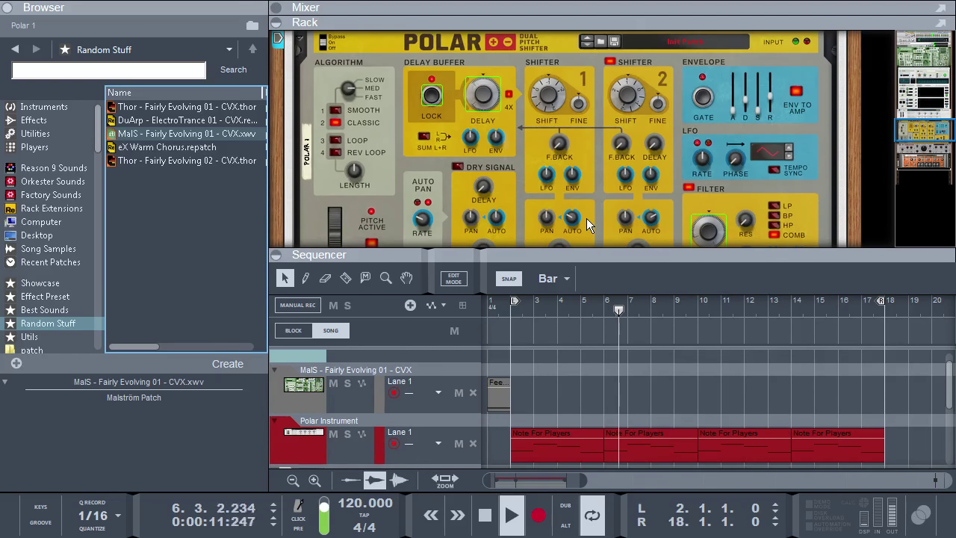
{"action": "scroll", "coordinate": [586, 213], "scroll_direction": "down", "scroll_amount": 2}
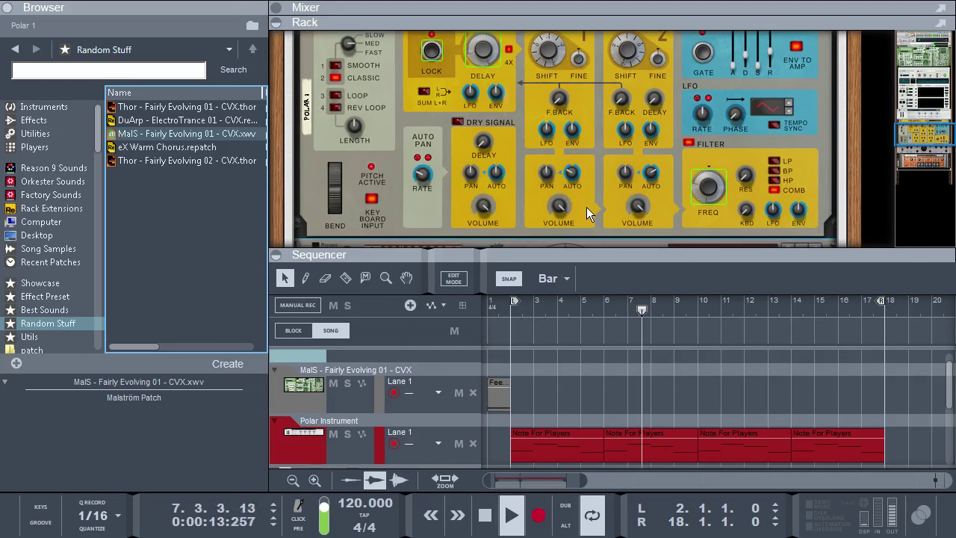
{"action": "scroll", "coordinate": [606, 206], "scroll_direction": "up", "scroll_amount": 2}
{"action": "left_click_drag", "start_coordinate": [755, 120], "coordinate": [763, 51]}
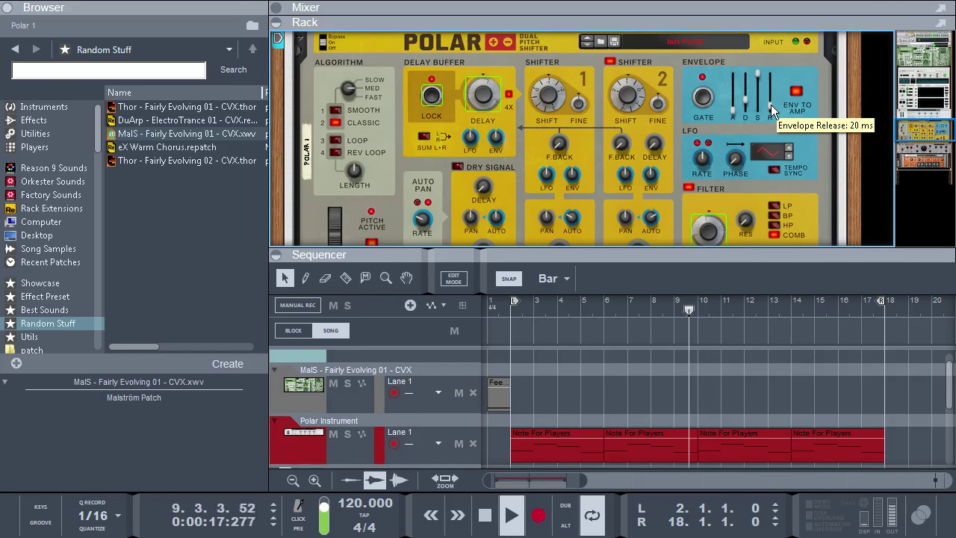
Try Arp 1's Gate Length at 400% with the Malström source and set it back to 100%.
{"action": "scroll", "coordinate": [781, 133], "scroll_direction": "up", "scroll_amount": 8}
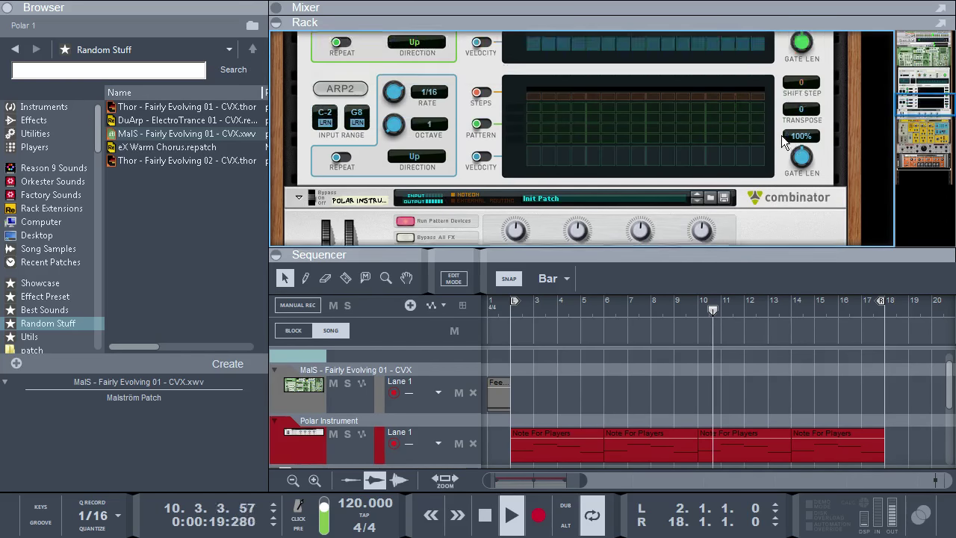
{"action": "scroll", "coordinate": [781, 135], "scroll_direction": "up", "scroll_amount": 2}
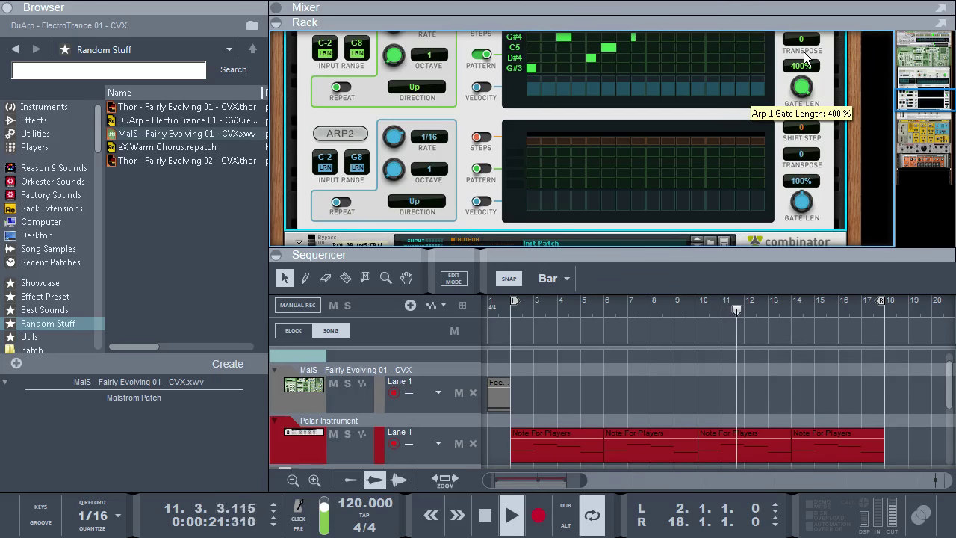
{"action": "left_click_drag", "start_coordinate": [805, 56], "coordinate": [809, 90]}
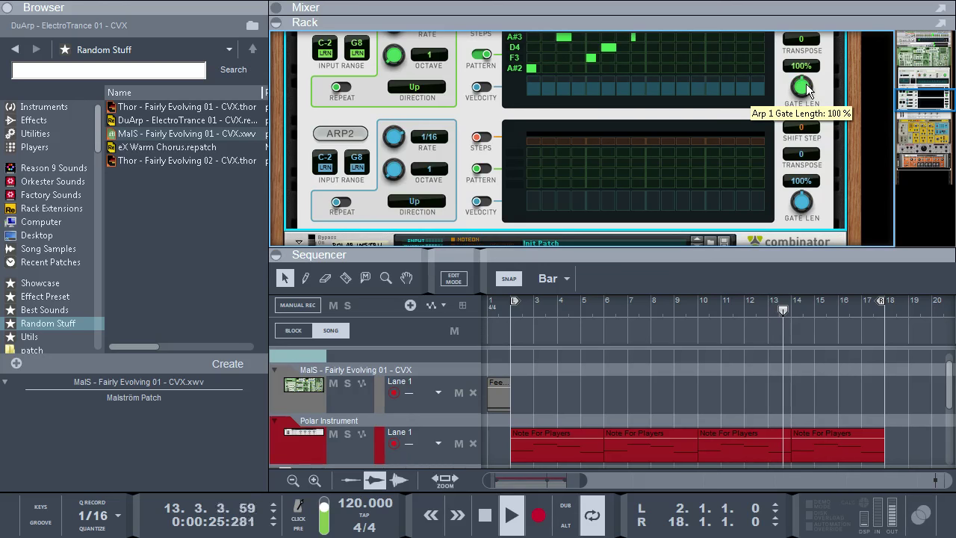
Show the full sequencer, stop playback and return to the song start.
{"action": "left_click", "coordinate": [652, 259]}
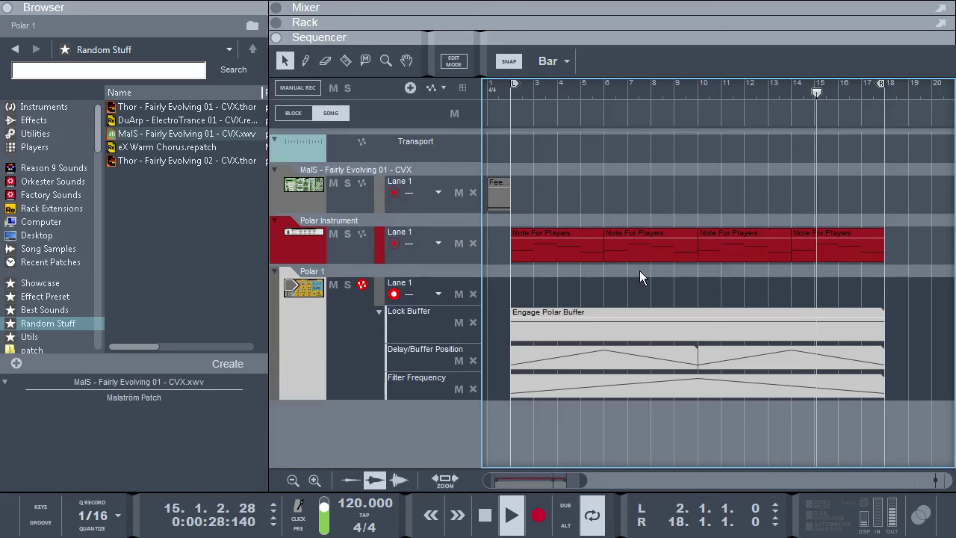
{"action": "double_click", "coordinate": [484, 518]}
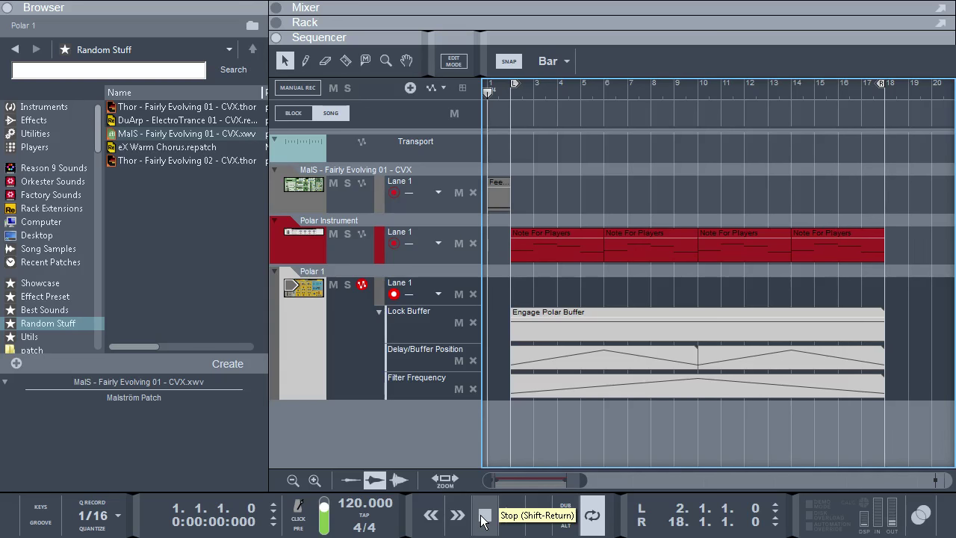